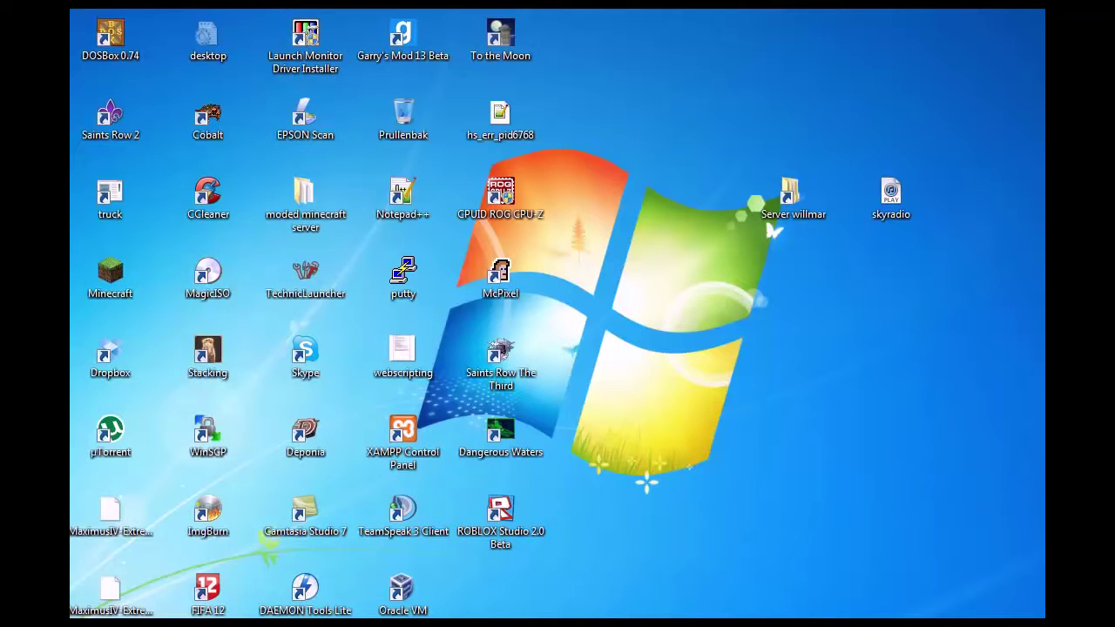
Minimize the Explorer window to show the desktop and launch Google Chrome from the Start menu
{"action": "key", "text": "alt+Tab"}
{"action": "key", "text": "super+d"}
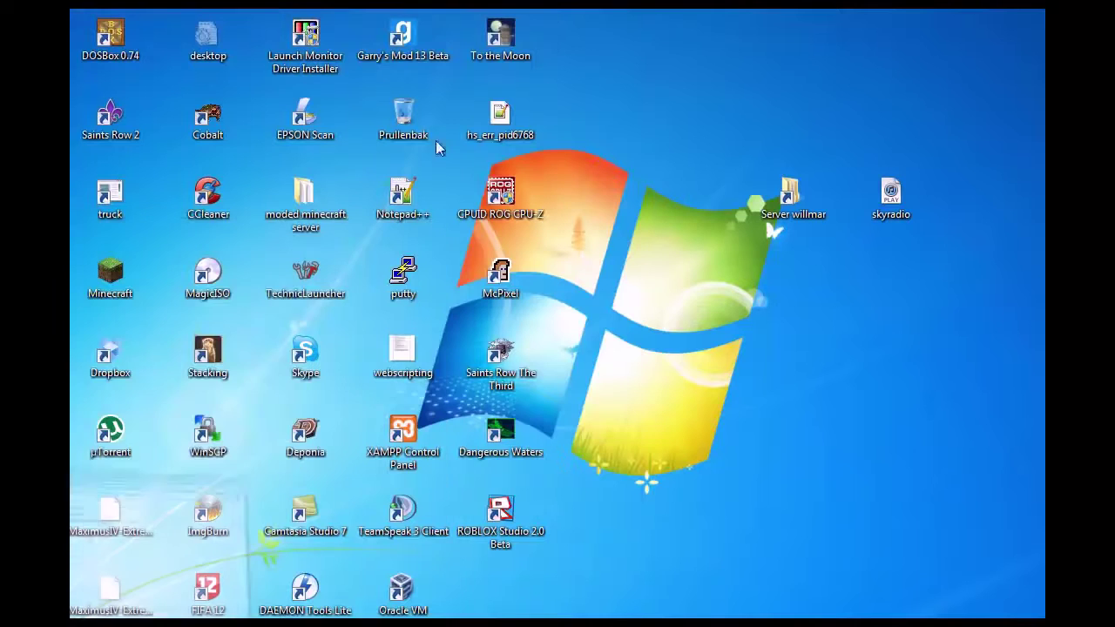
{"action": "key", "text": "super"}
{"action": "left_click", "coordinate": [68, 240]}
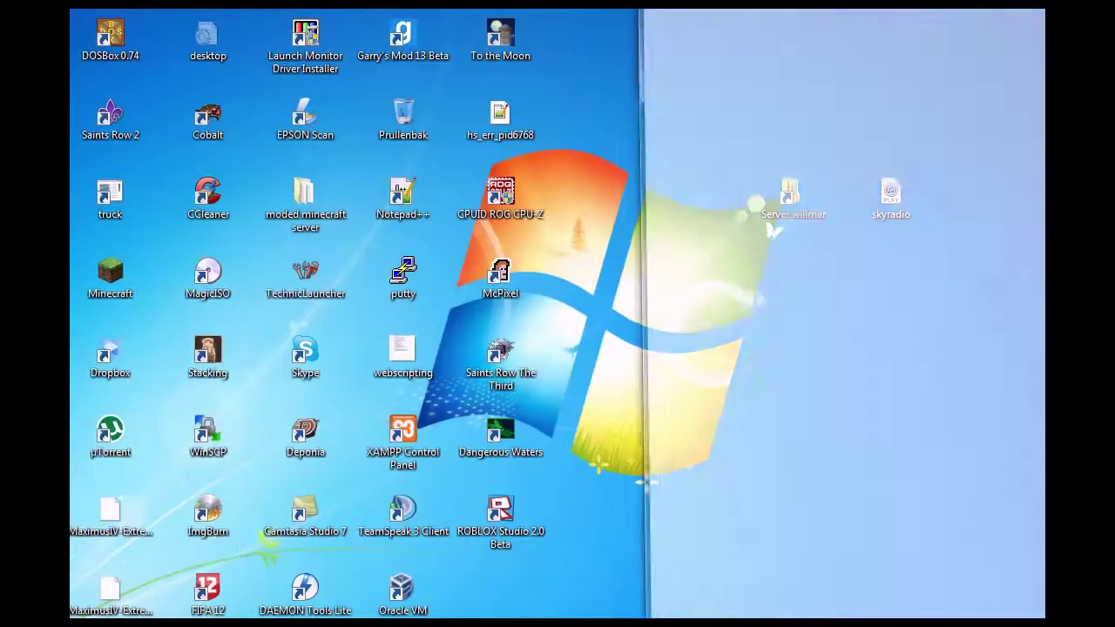
Move the Chrome window toward the centre and search Google for 'proxmox'
{"action": "left_click_drag", "start_coordinate": [668, 4], "coordinate": [481, 29]}
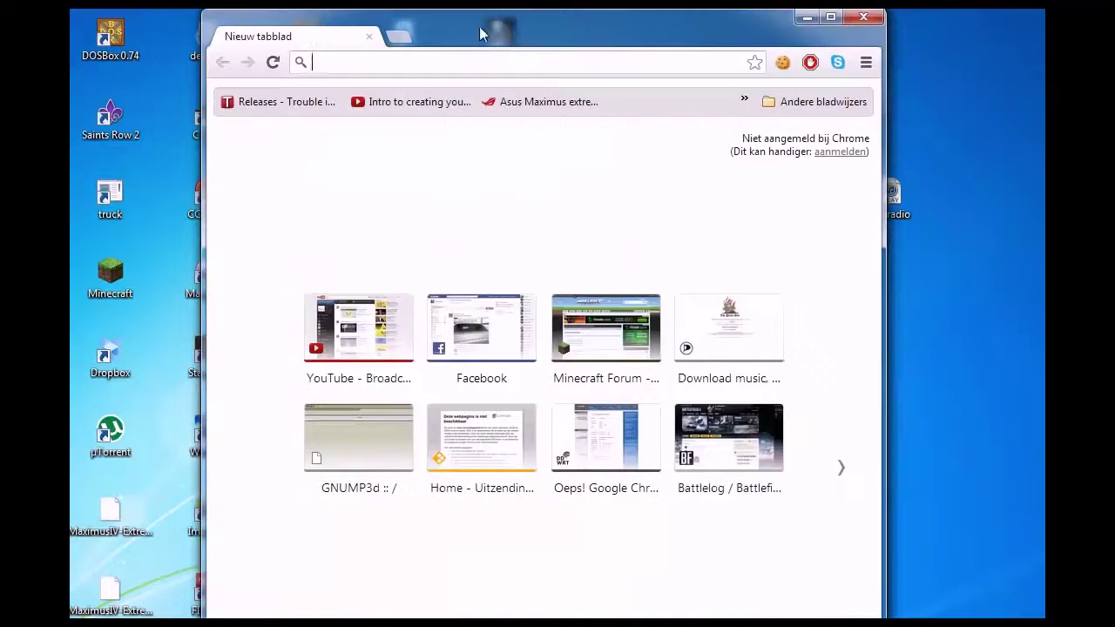
{"action": "left_click_drag", "start_coordinate": [705, 18], "coordinate": [623, 41]}
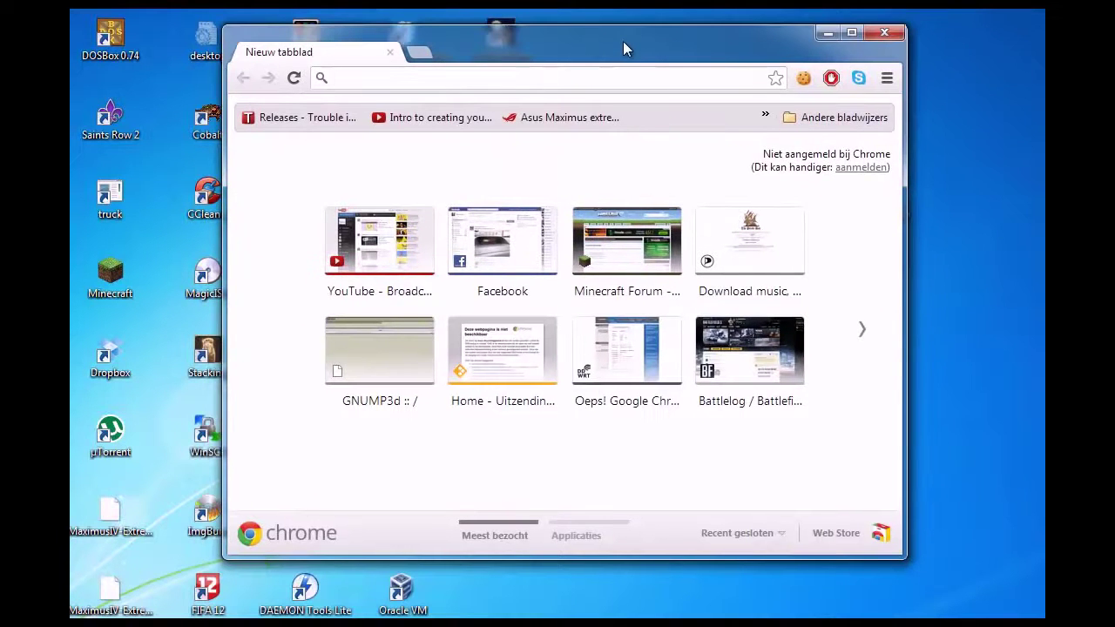
{"action": "type", "text": "proxmox"}
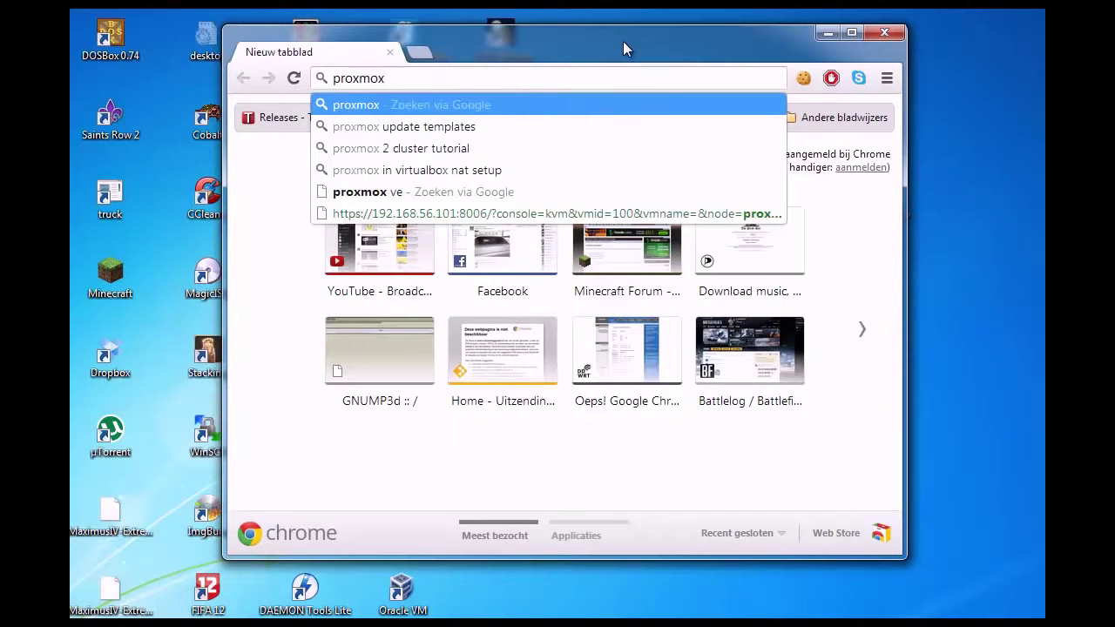
{"action": "key", "text": "Return"}
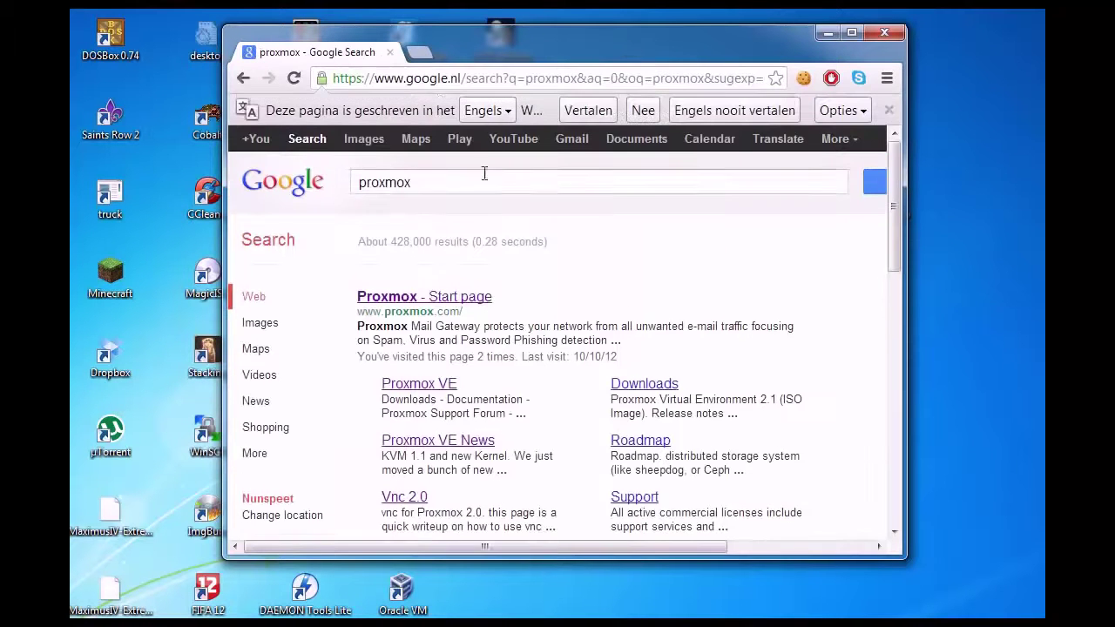
{"action": "left_click", "coordinate": [478, 298]}
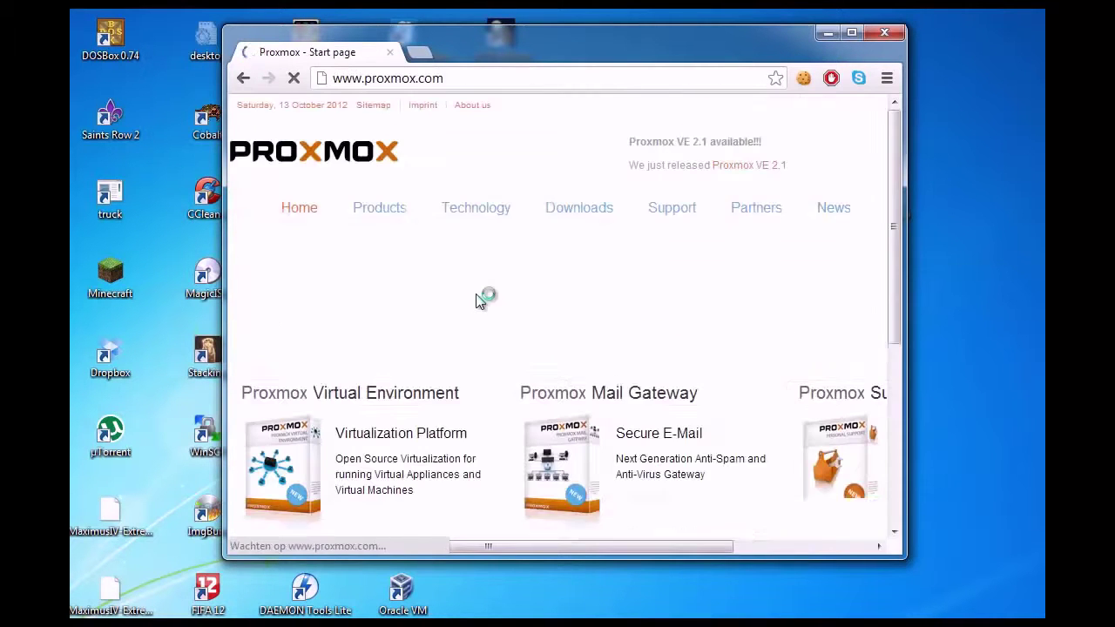
{"action": "scroll", "coordinate": [488, 261], "scroll_direction": "down", "scroll_amount": 4}
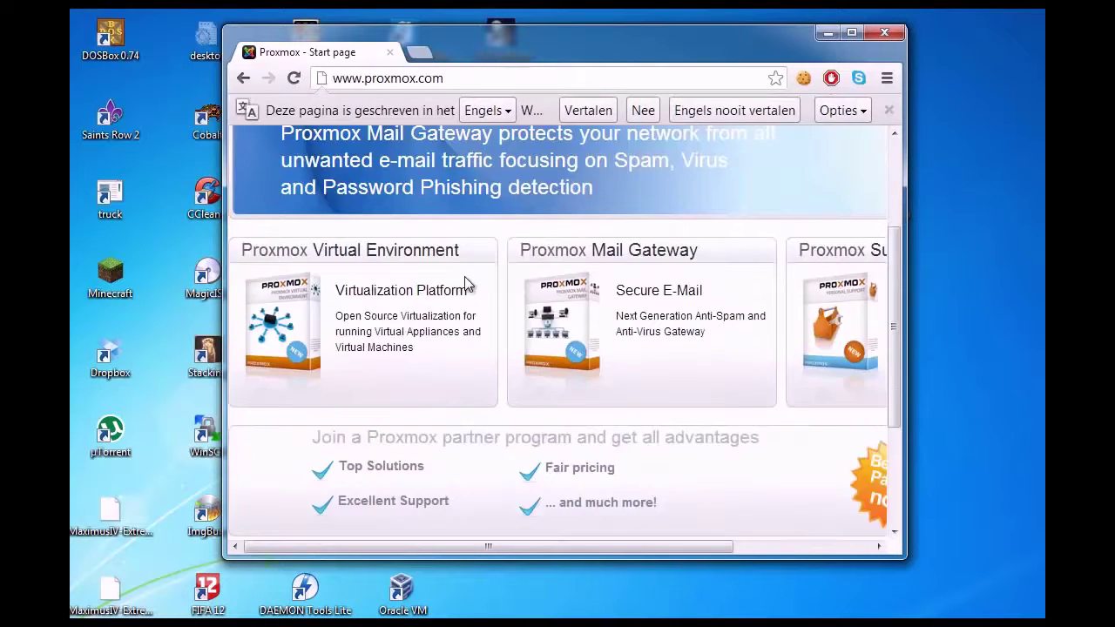
{"action": "scroll", "coordinate": [464, 283], "scroll_direction": "up", "scroll_amount": 5}
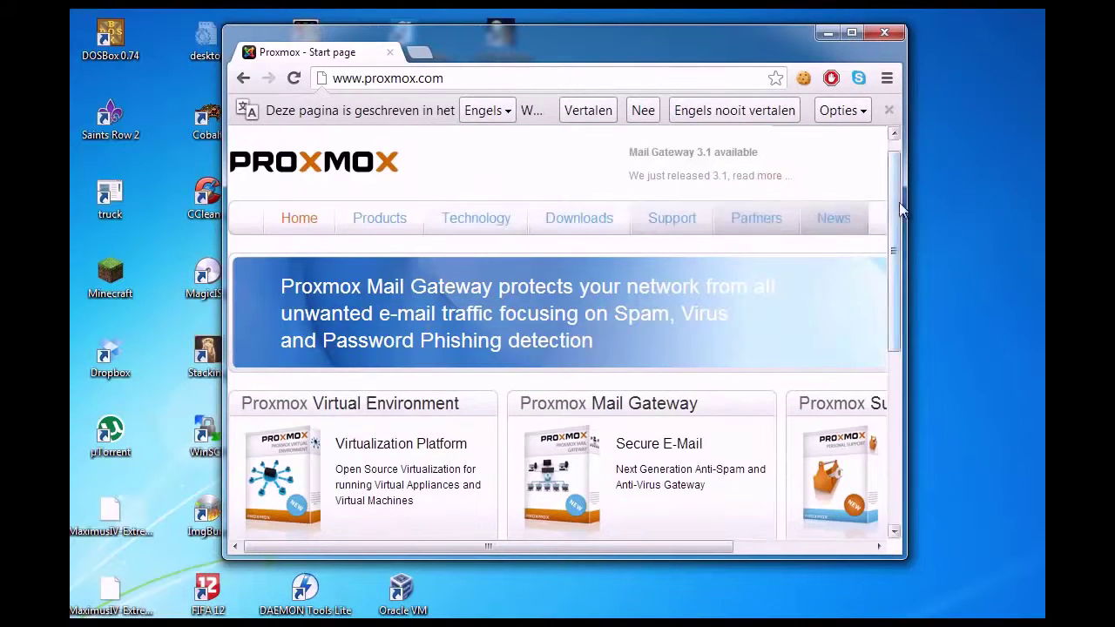
{"action": "left_click_drag", "start_coordinate": [905, 204], "coordinate": [1018, 205]}
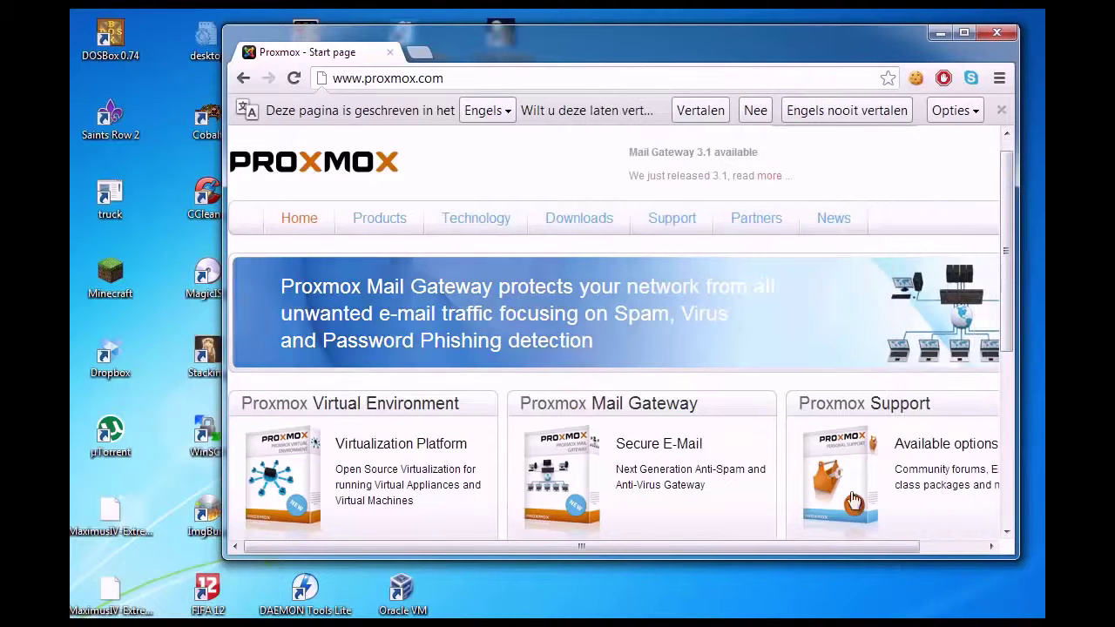
{"action": "left_click_drag", "start_coordinate": [742, 550], "coordinate": [700, 543]}
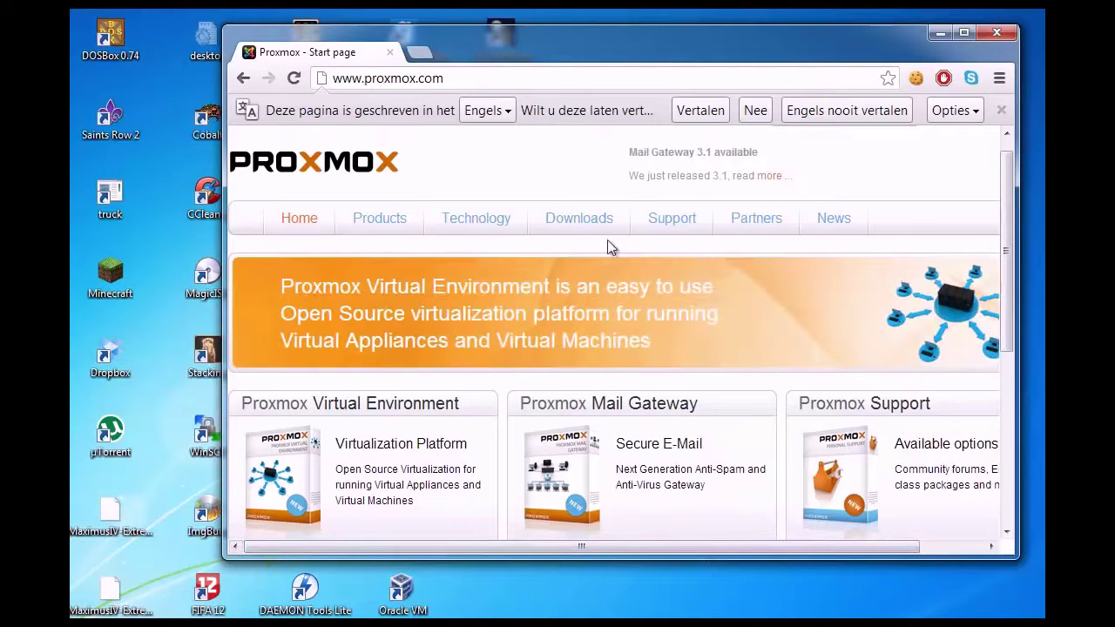
Go to the Proxmox Downloads page and scroll through it
{"action": "left_click", "coordinate": [593, 232]}
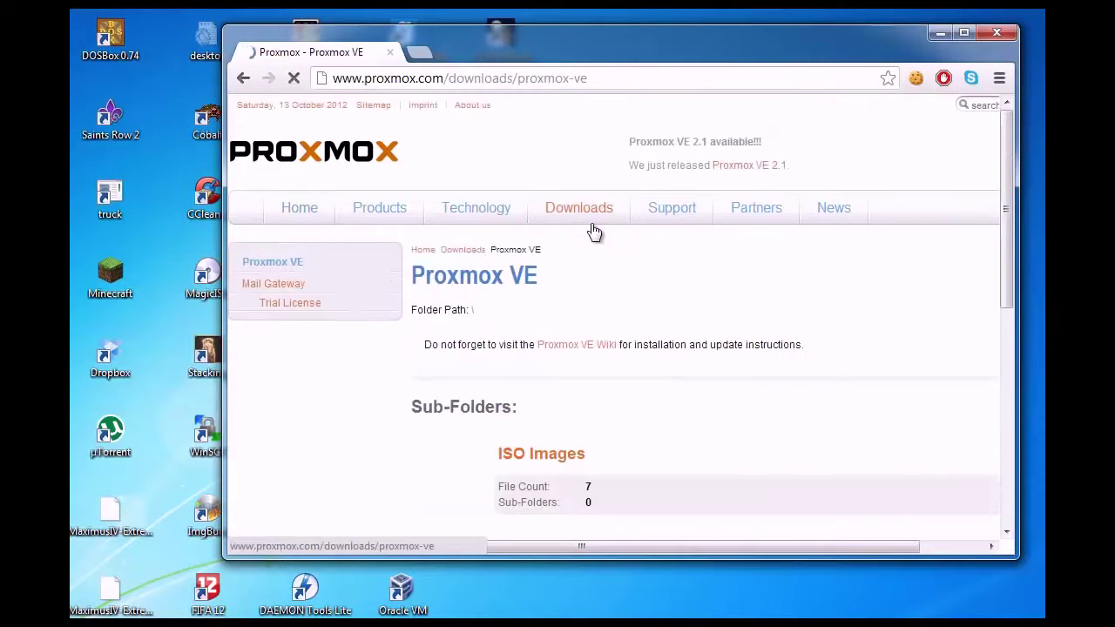
{"action": "scroll", "coordinate": [593, 232], "scroll_direction": "down", "scroll_amount": 3}
{"action": "scroll", "coordinate": [639, 281], "scroll_direction": "up", "scroll_amount": 2}
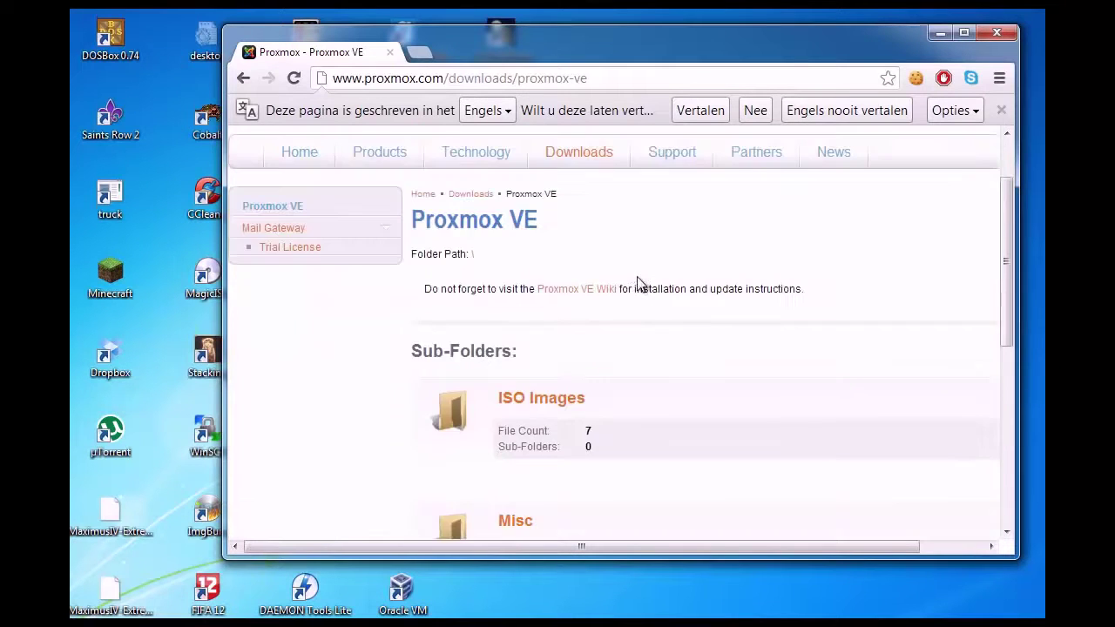
{"action": "scroll", "coordinate": [637, 283], "scroll_direction": "up", "scroll_amount": 1}
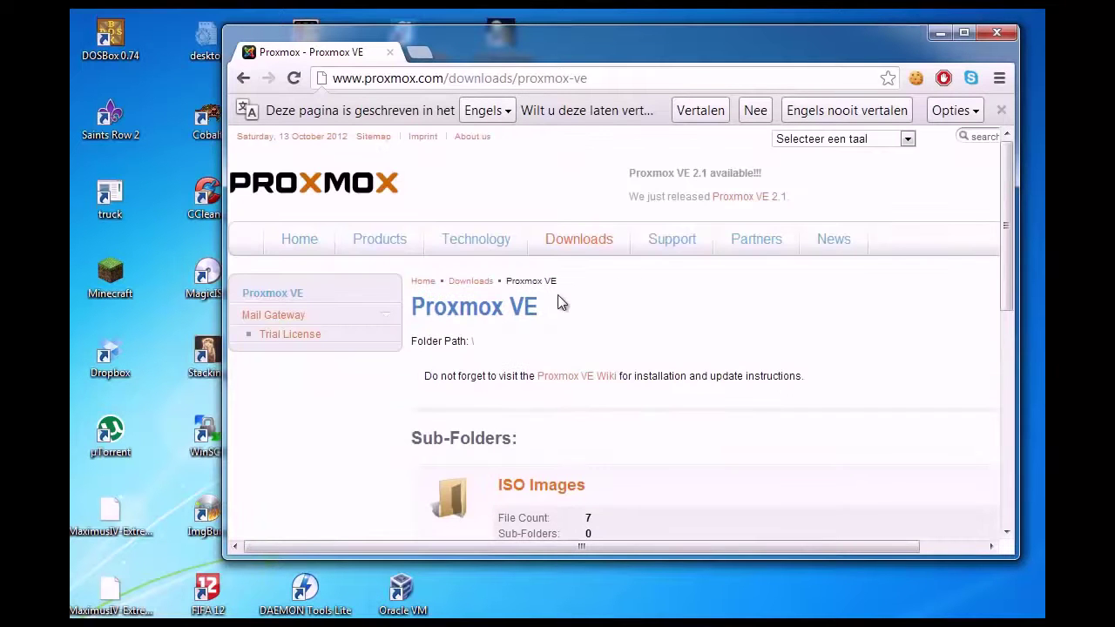
{"action": "scroll", "coordinate": [555, 310], "scroll_direction": "down", "scroll_amount": 2}
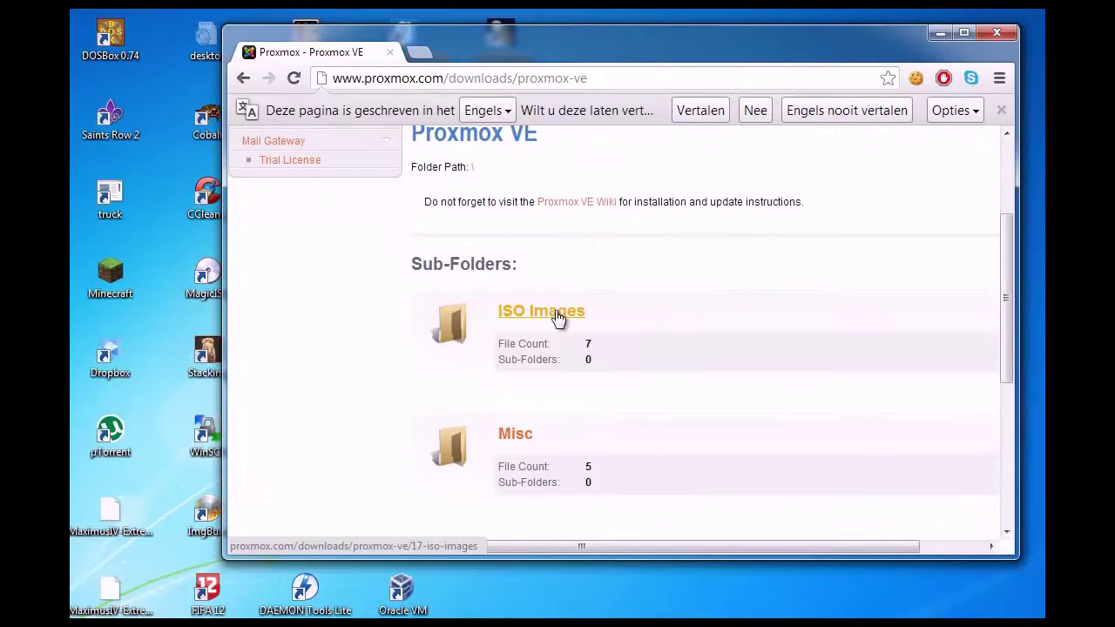
{"action": "scroll", "coordinate": [533, 312], "scroll_direction": "down", "scroll_amount": 1}
Open the ISO Images folder listing the Proxmox VE 2.1 ISO Installer (367 MB)
{"action": "left_click", "coordinate": [549, 230]}
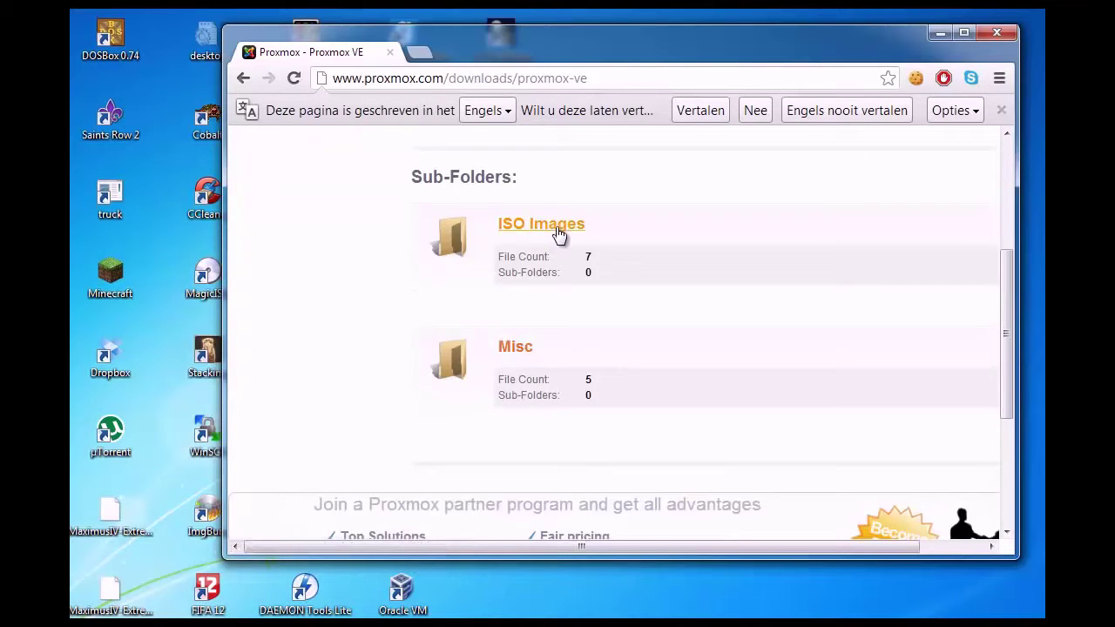
{"action": "scroll", "coordinate": [558, 291], "scroll_direction": "down", "scroll_amount": 2}
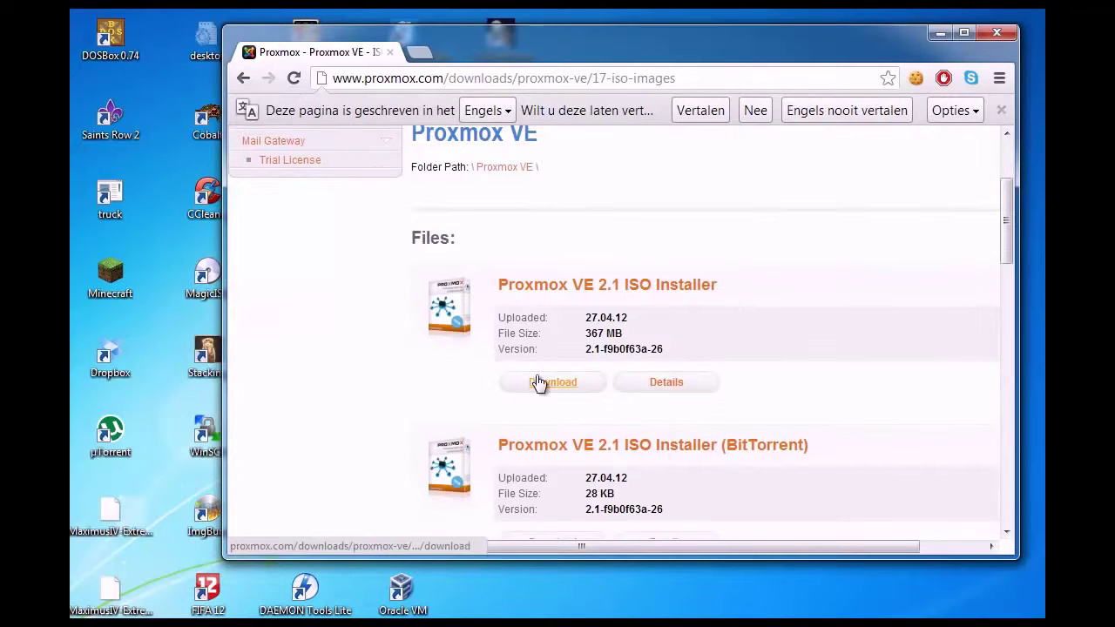
{"action": "scroll", "coordinate": [539, 385], "scroll_direction": "down", "scroll_amount": 1}
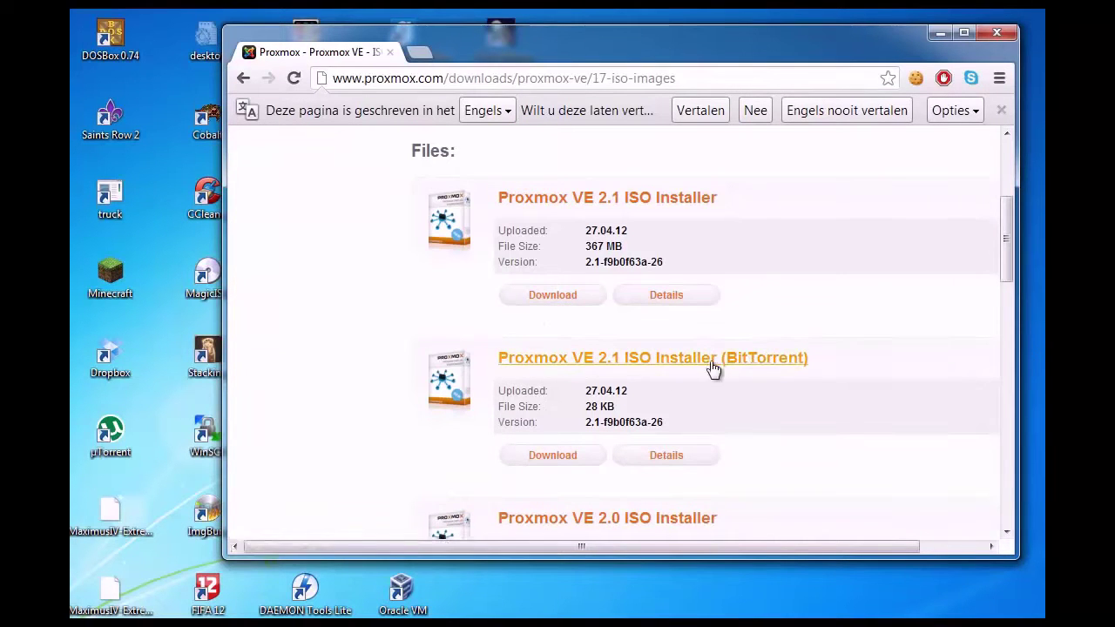
{"action": "scroll", "coordinate": [592, 444], "scroll_direction": "down", "scroll_amount": 2}
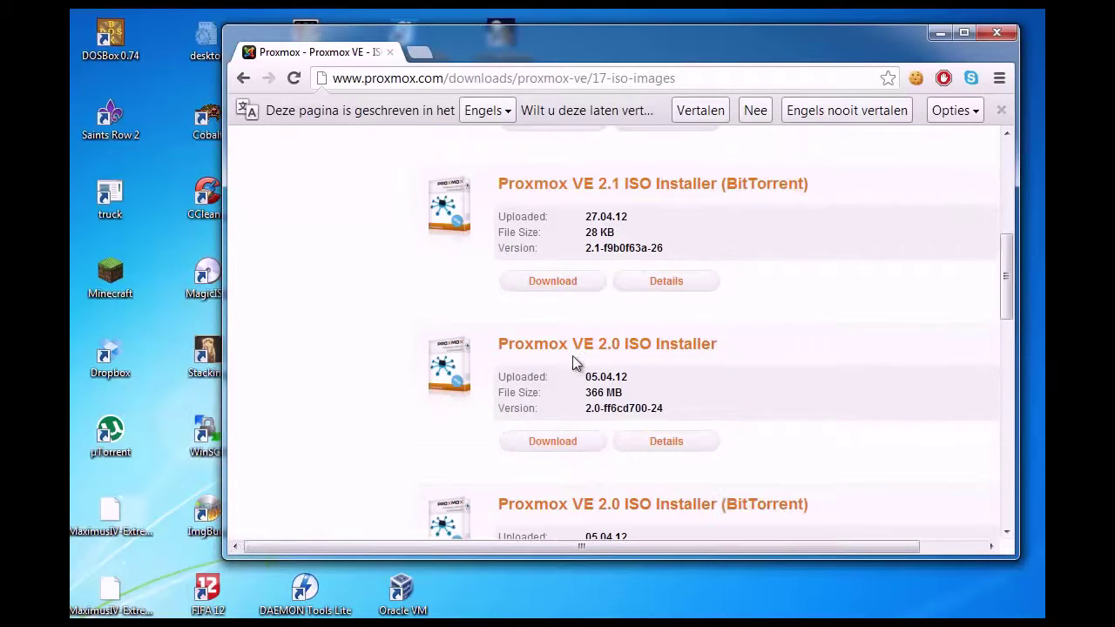
{"action": "scroll", "coordinate": [597, 344], "scroll_direction": "down", "scroll_amount": 3}
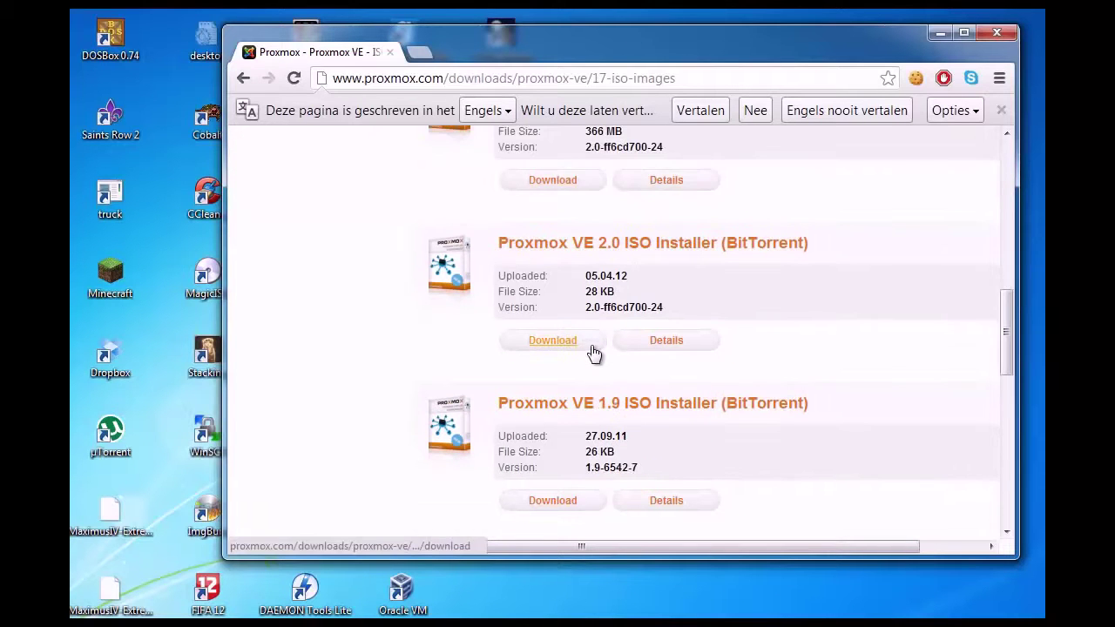
{"action": "scroll", "coordinate": [593, 352], "scroll_direction": "down", "scroll_amount": 1}
{"action": "scroll", "coordinate": [593, 357], "scroll_direction": "up", "scroll_amount": 5}
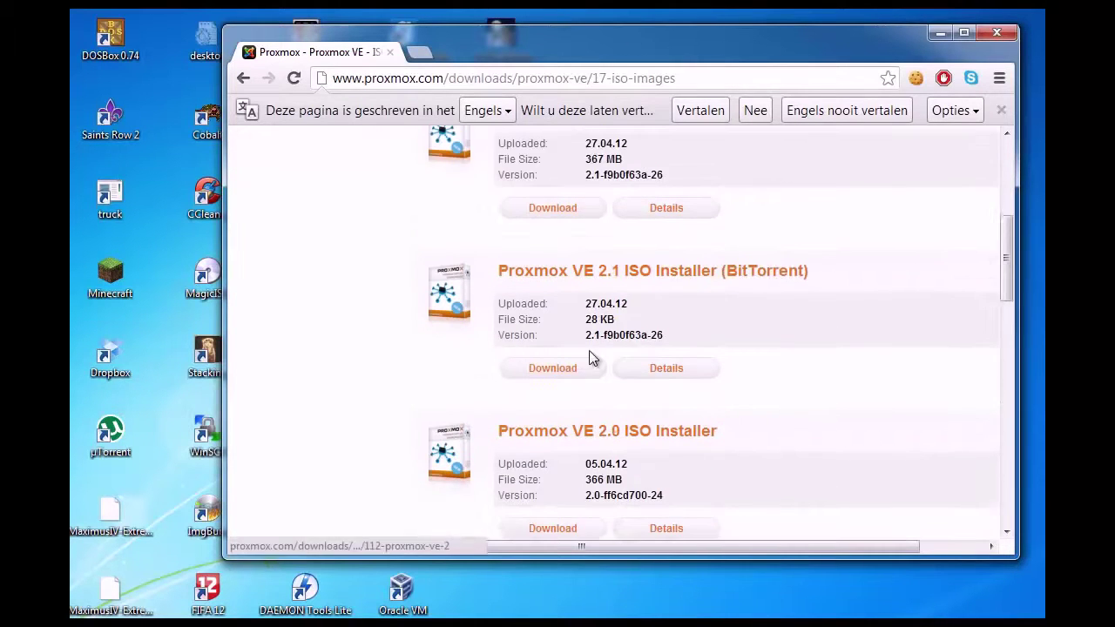
{"action": "scroll", "coordinate": [591, 353], "scroll_direction": "up", "scroll_amount": 2}
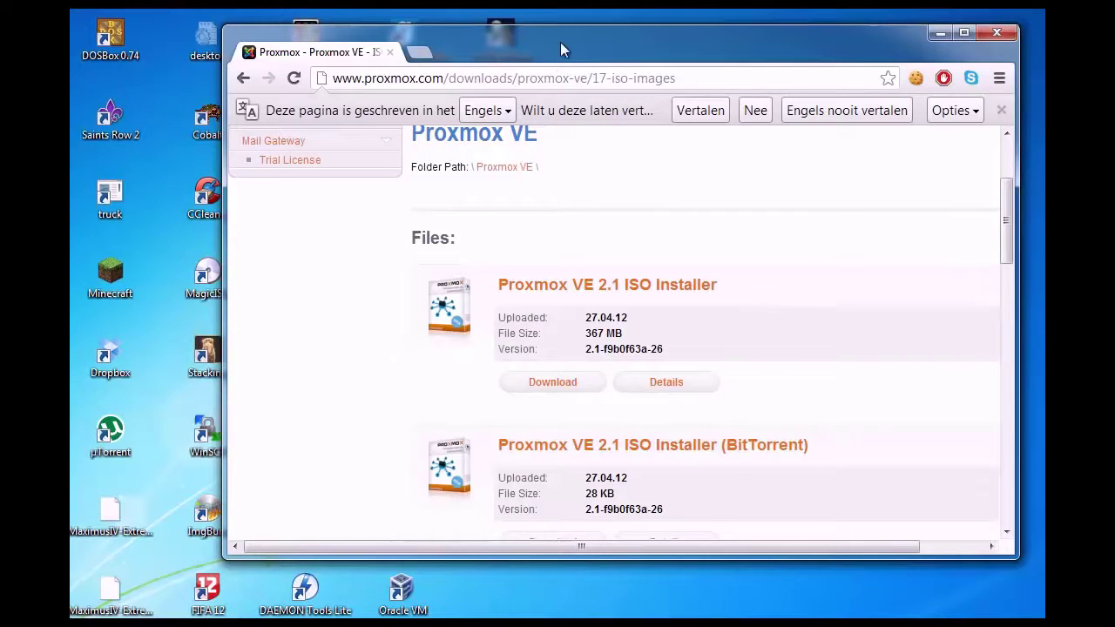
{"action": "left_click_drag", "start_coordinate": [560, 42], "coordinate": [528, 51]}
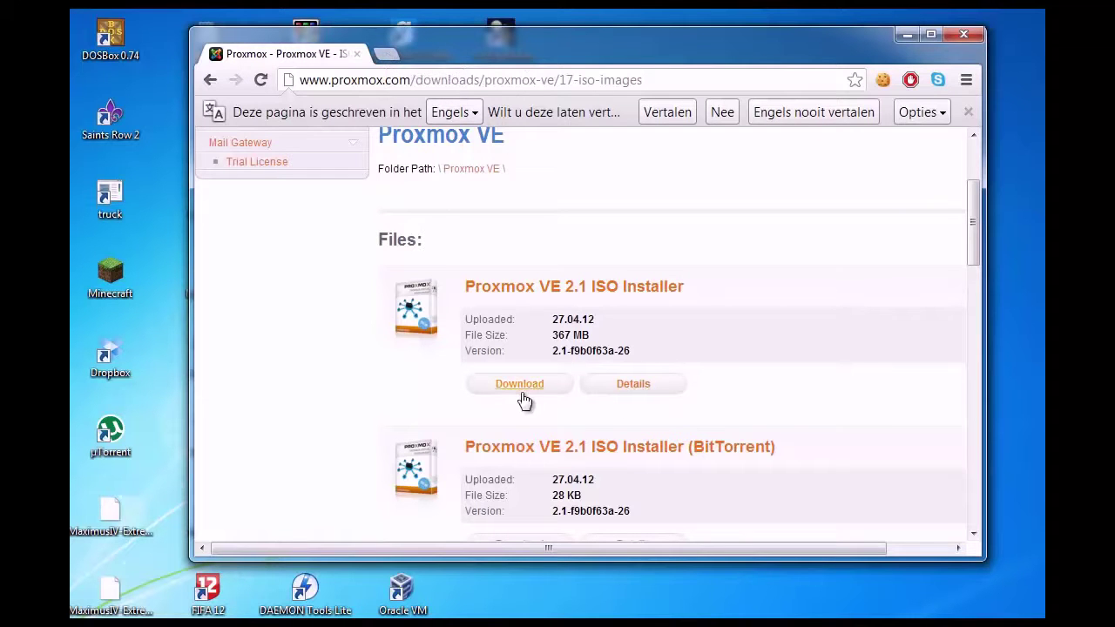
Close Chrome and start a fresh Chrome window from the Start menu
{"action": "left_click", "coordinate": [970, 30]}
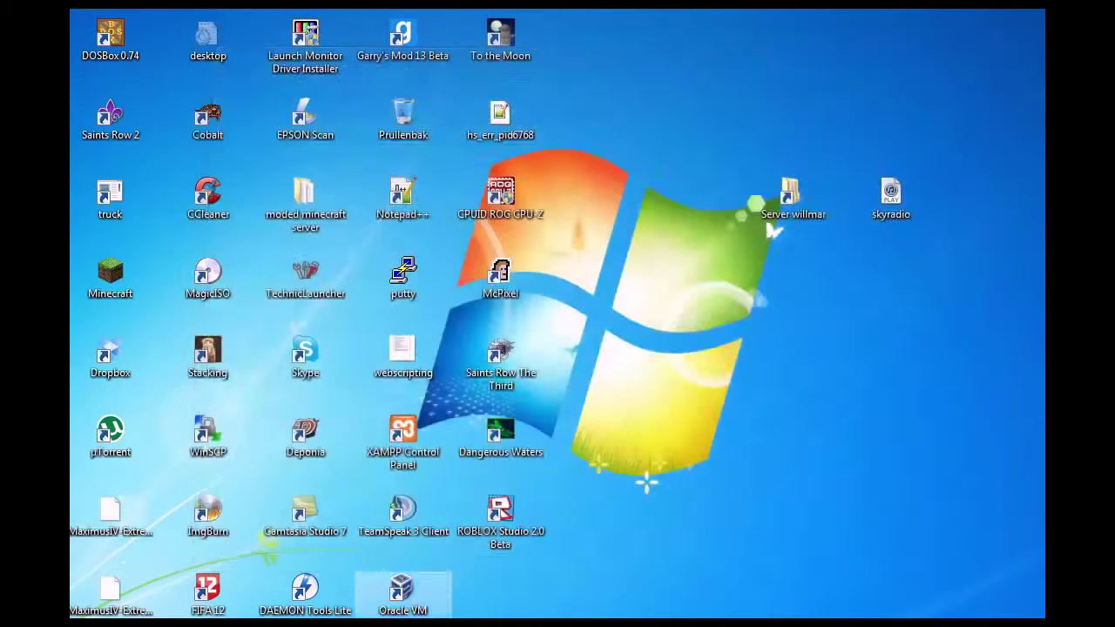
{"action": "key", "text": "super"}
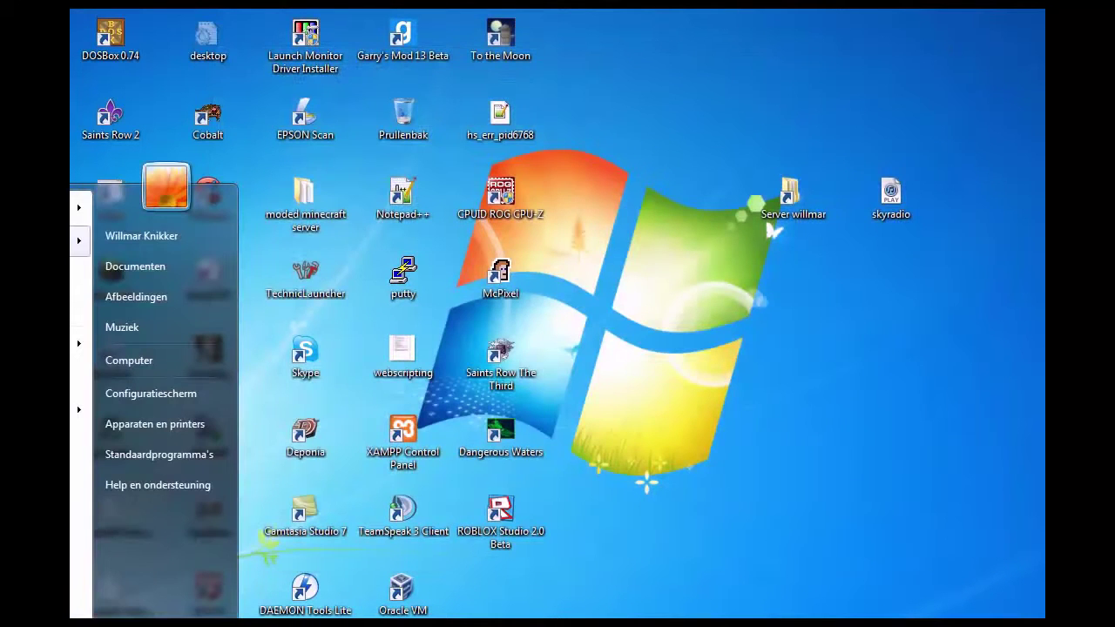
{"action": "left_click", "coordinate": [79, 242]}
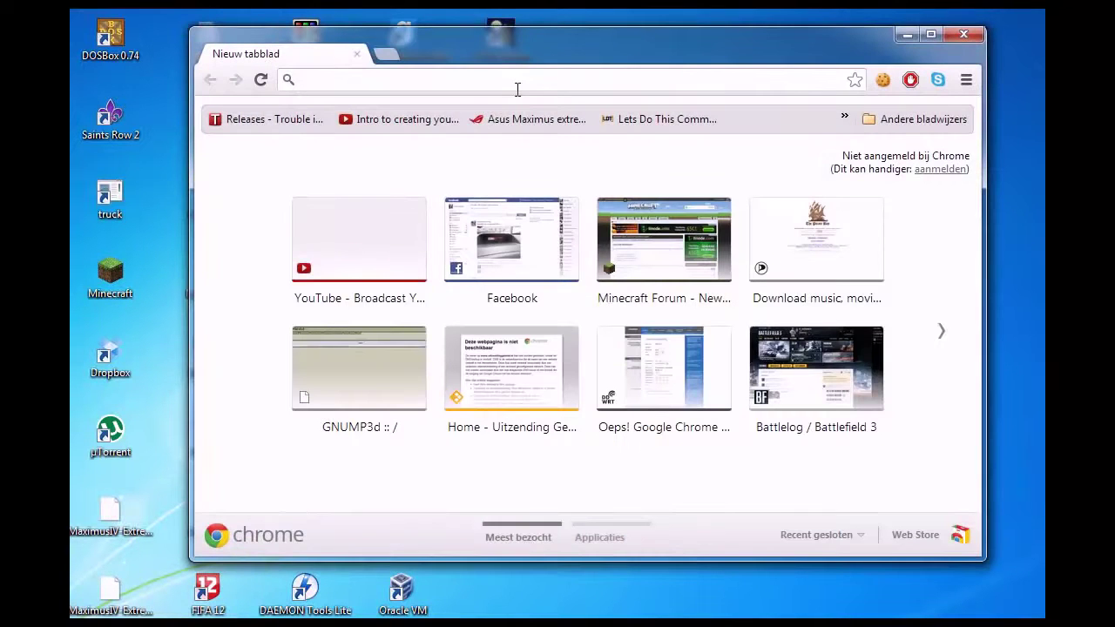
Search Google for 'virtualbox' and open the official VirtualBox.org site
{"action": "type", "text": "virtualbox"}
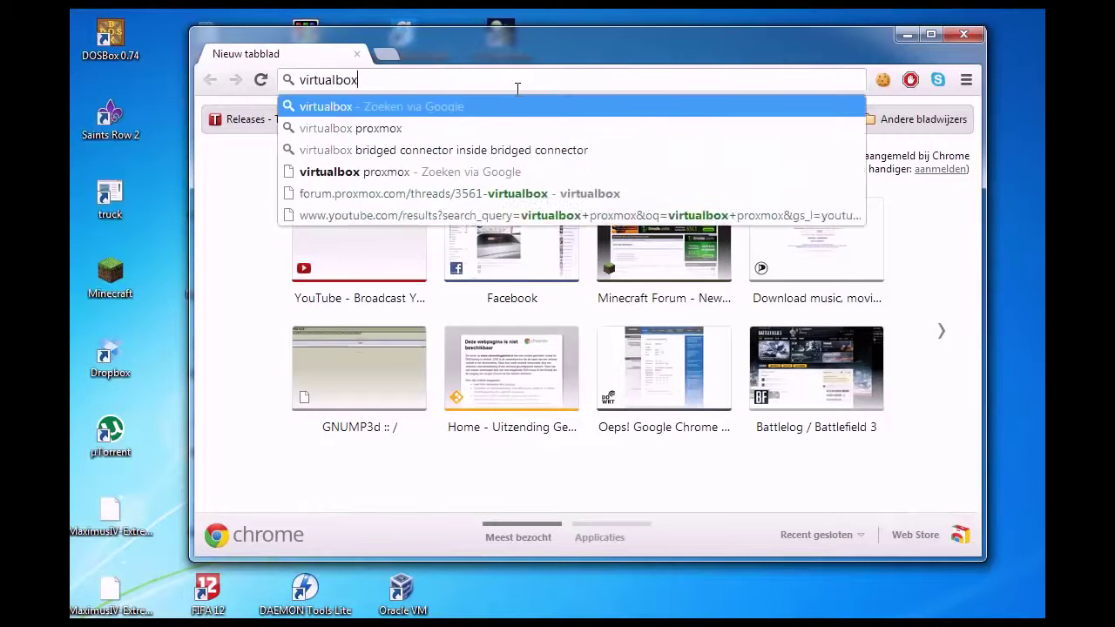
{"action": "key", "text": "Return"}
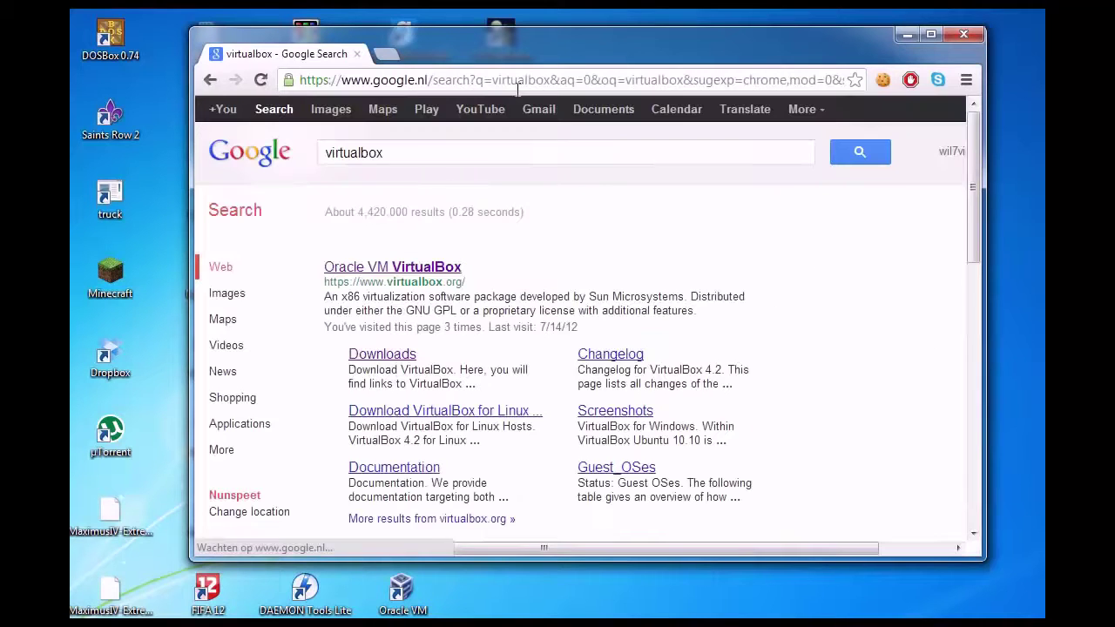
{"action": "left_click", "coordinate": [384, 304]}
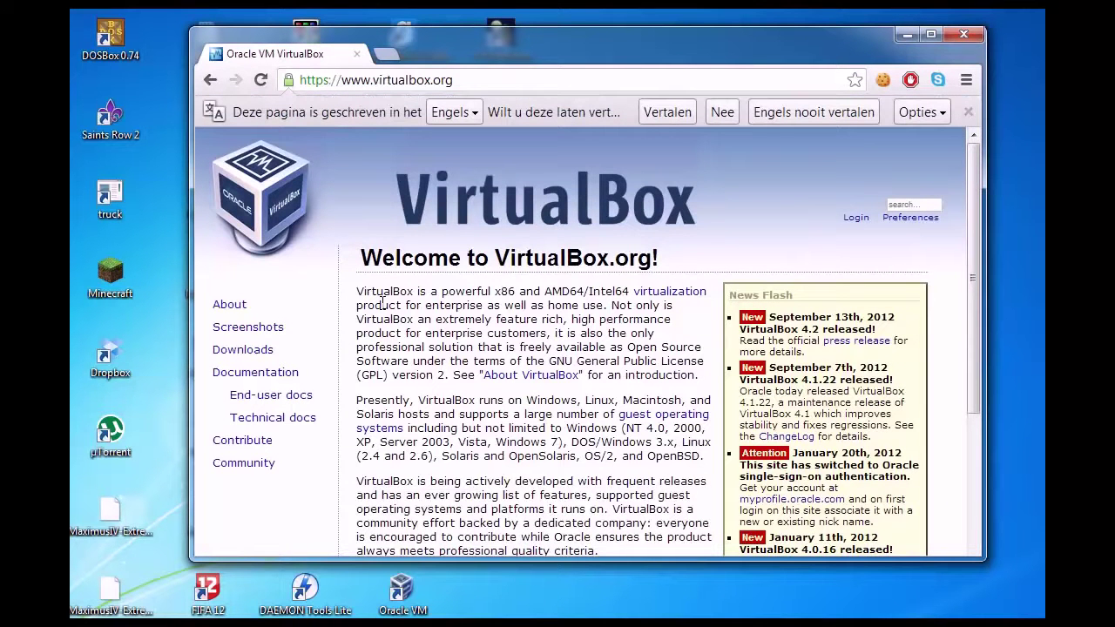
Visit the VirtualBox Downloads page, then close Chrome
{"action": "scroll", "coordinate": [447, 400], "scroll_direction": "down", "scroll_amount": 1}
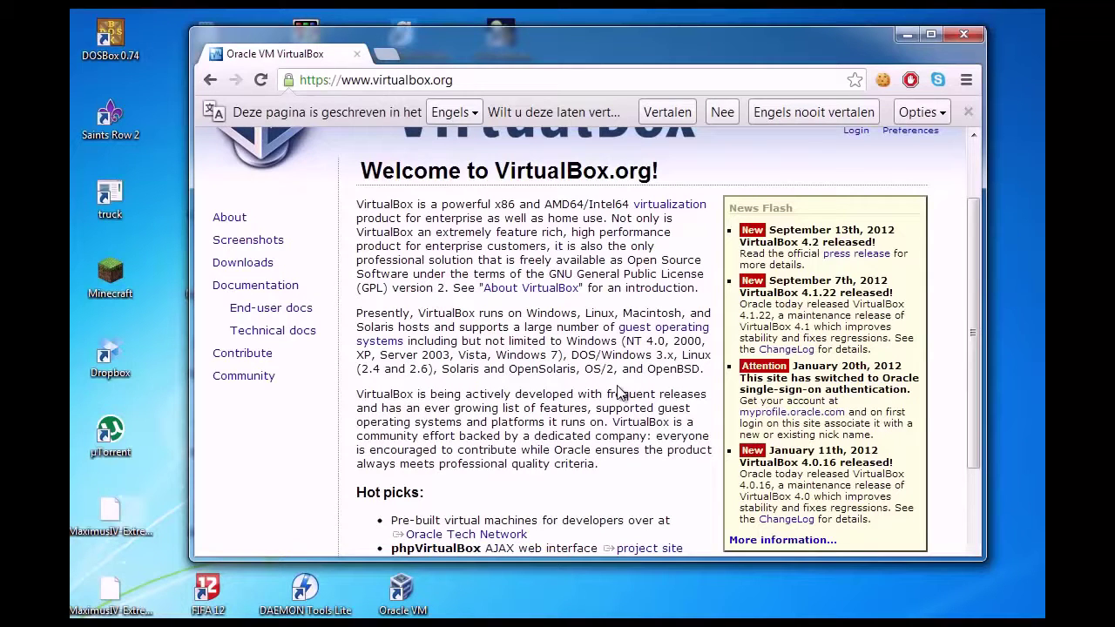
{"action": "left_click", "coordinate": [244, 263]}
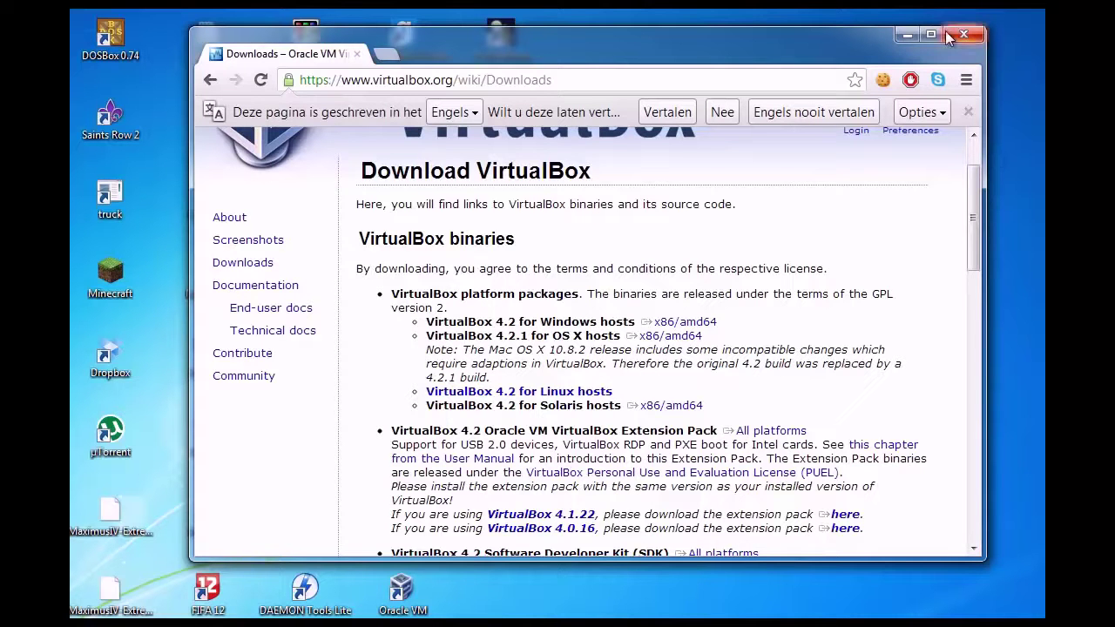
{"action": "left_click", "coordinate": [963, 38]}
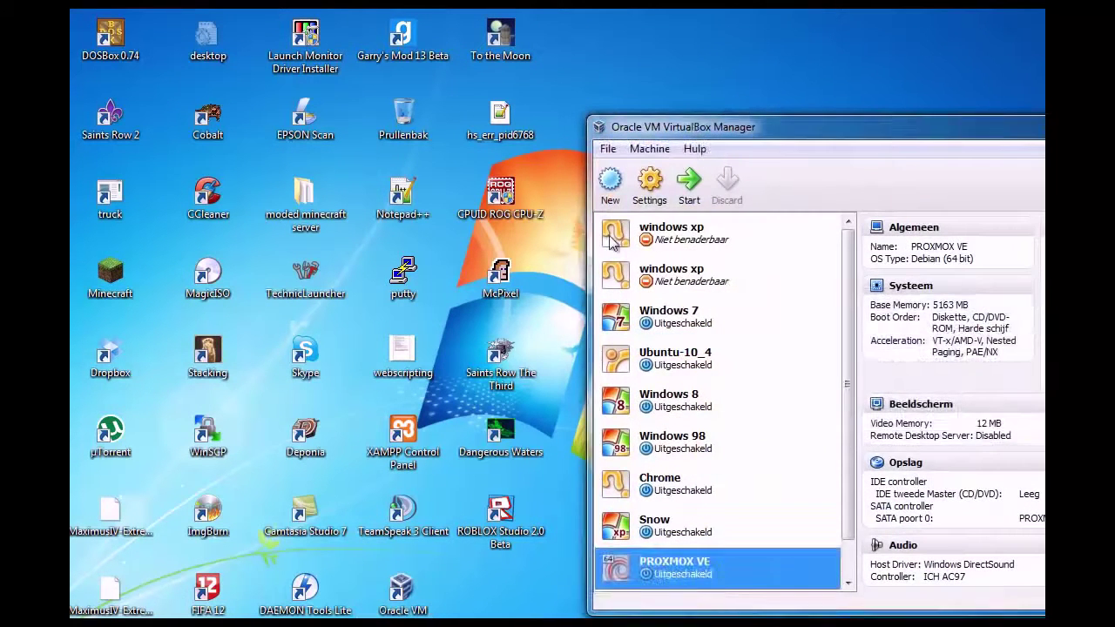
Dismiss the update notice, reposition the VirtualBox Manager, and start a new VM
{"action": "left_click", "coordinate": [928, 419]}
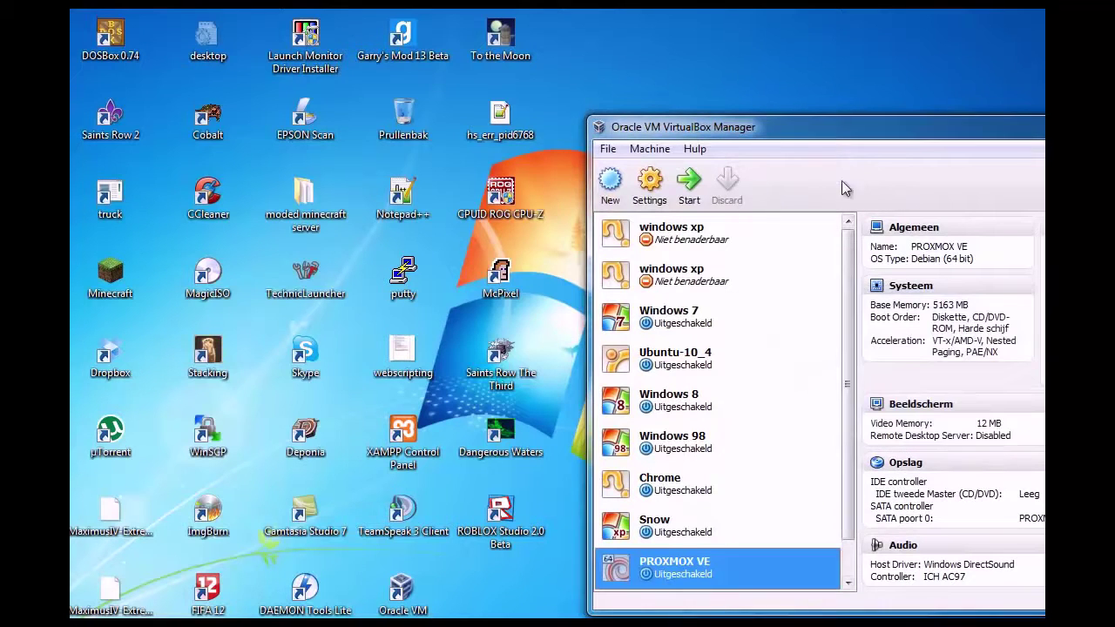
{"action": "left_click_drag", "start_coordinate": [823, 120], "coordinate": [414, 59]}
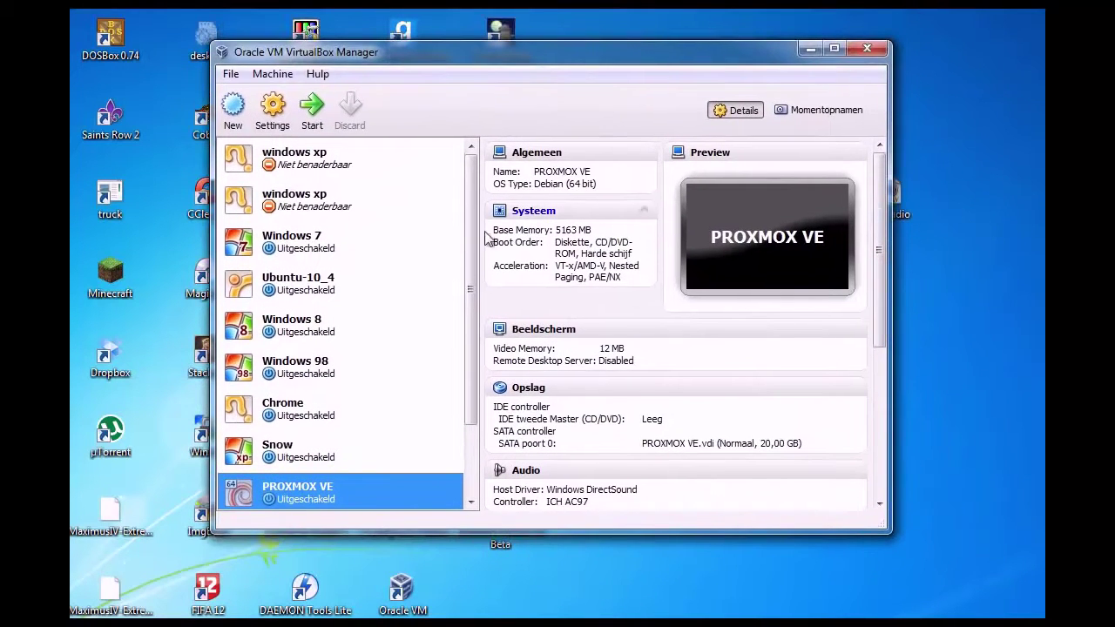
{"action": "left_click_drag", "start_coordinate": [468, 245], "coordinate": [473, 344]}
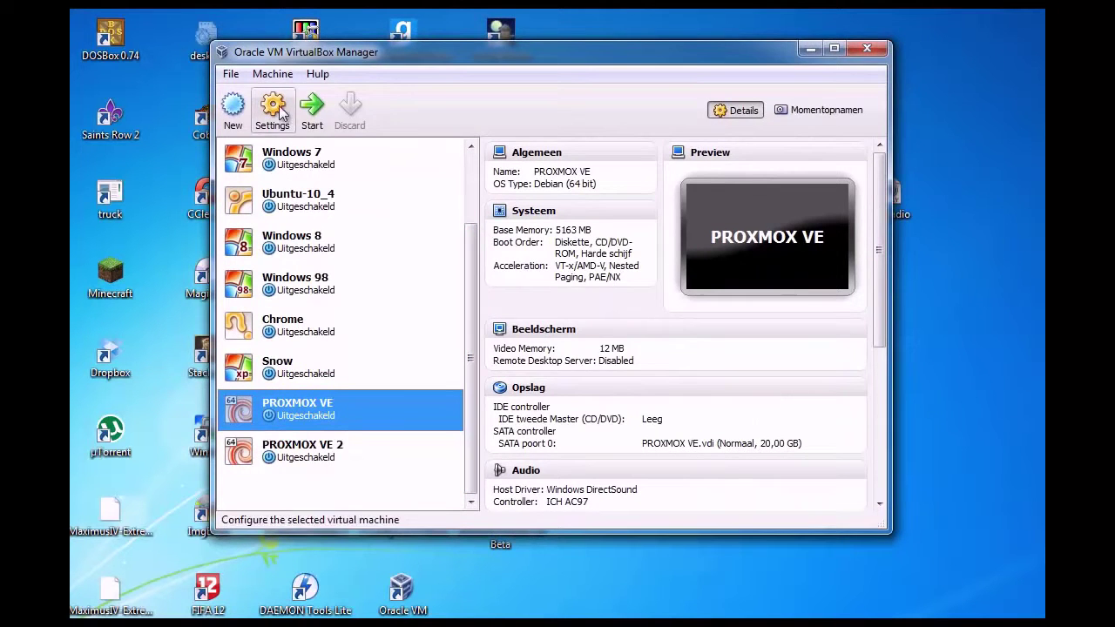
{"action": "left_click", "coordinate": [237, 109]}
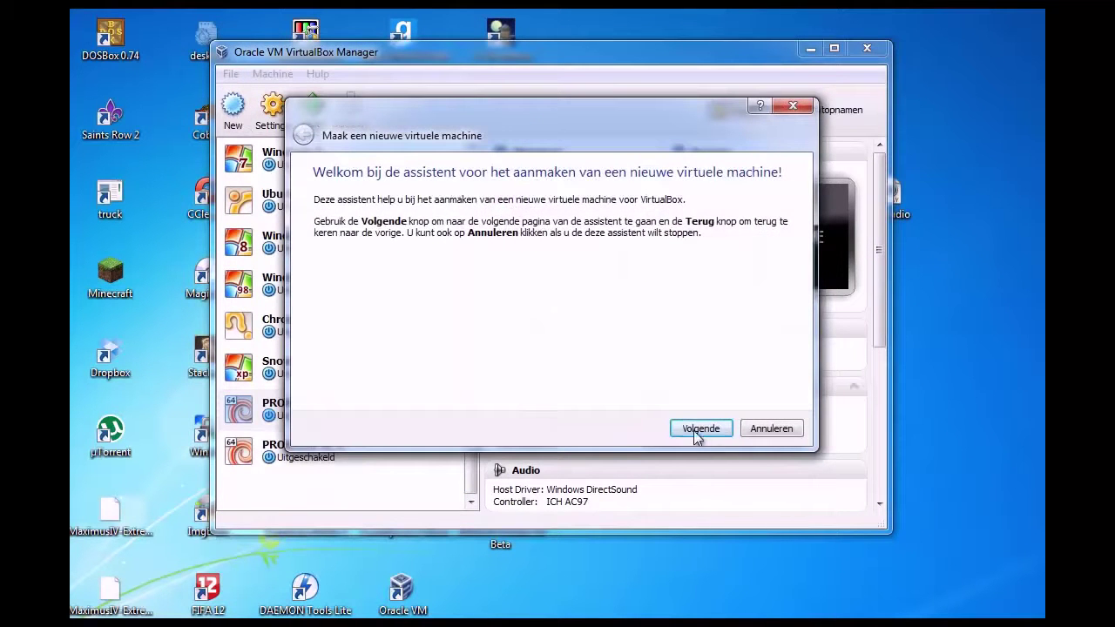
Name the VM 'Proxmox tutorial', type Linux, version Debian (64 bit), and continue
{"action": "left_click", "coordinate": [696, 429]}
{"action": "left_click", "coordinate": [435, 283]}
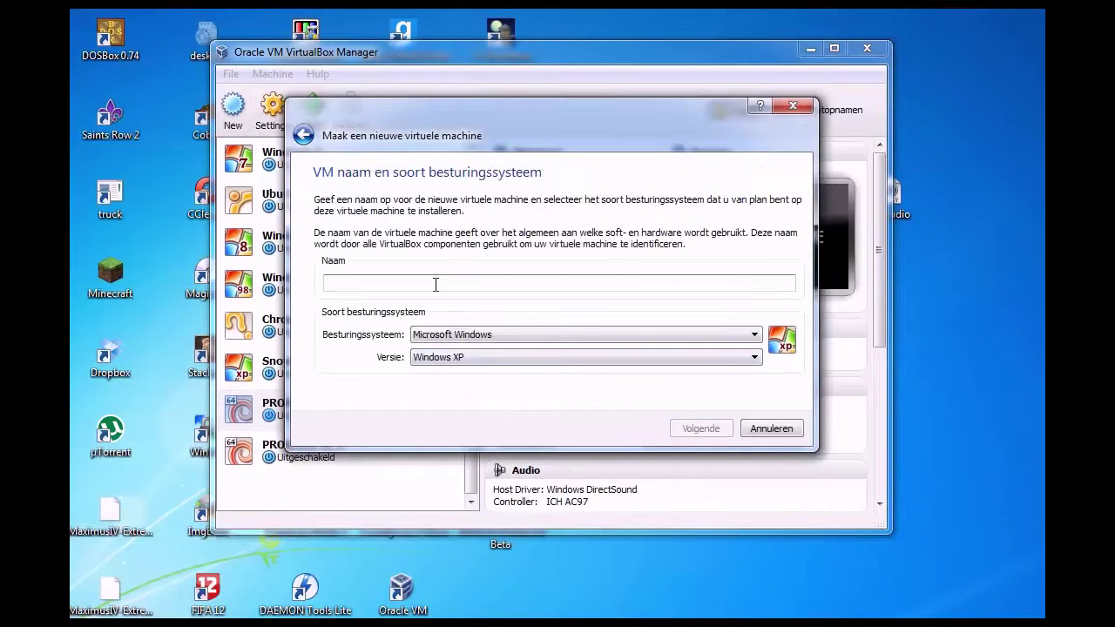
{"action": "type", "text": "Pro"}
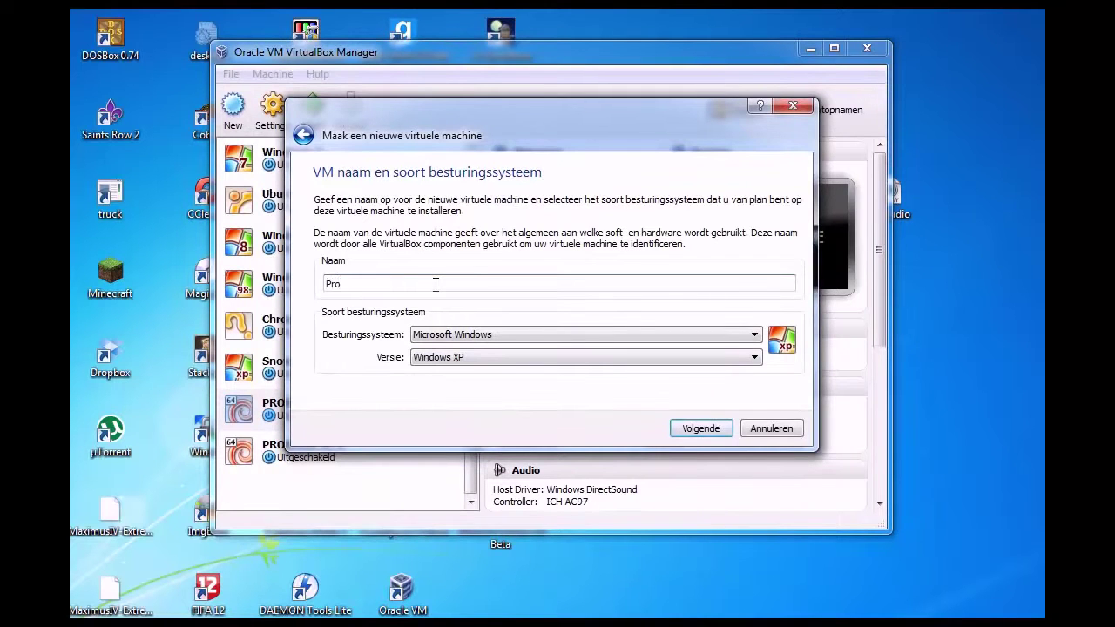
{"action": "type", "text": "xmox tutorial"}
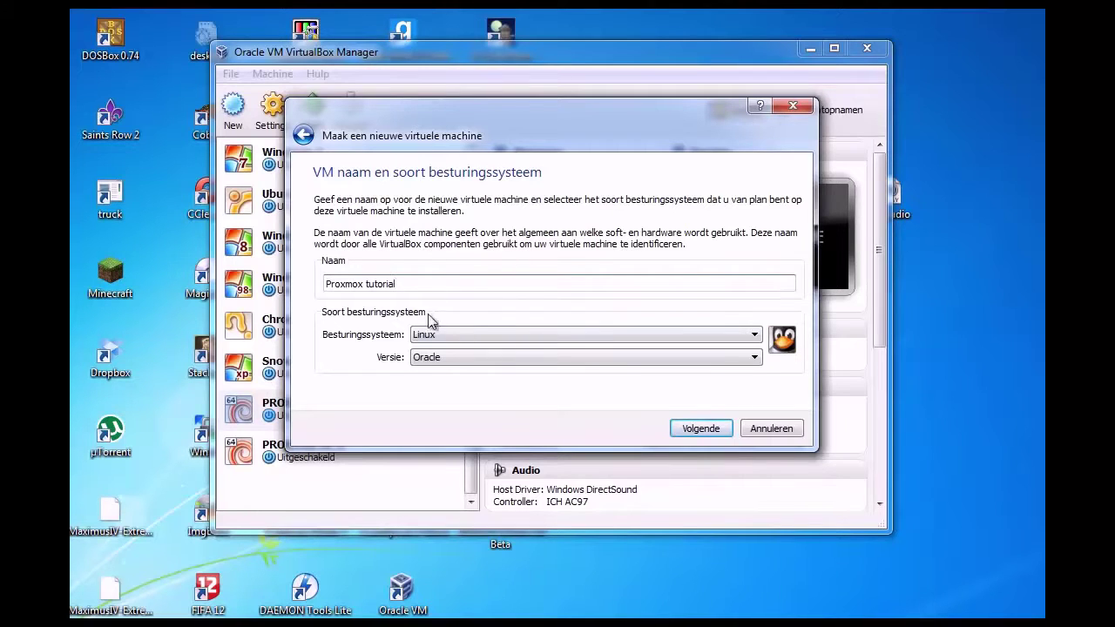
{"action": "left_click", "coordinate": [462, 335]}
{"action": "left_click", "coordinate": [472, 360]}
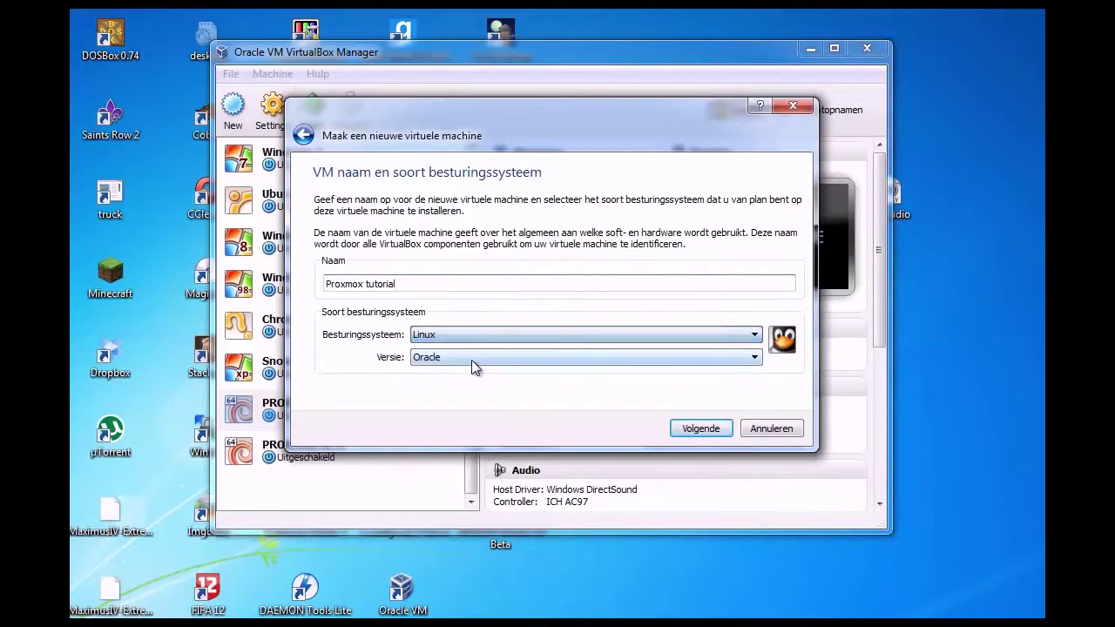
{"action": "left_click", "coordinate": [472, 360]}
{"action": "scroll", "coordinate": [472, 401], "scroll_direction": "up", "scroll_amount": 4}
{"action": "scroll", "coordinate": [471, 416], "scroll_direction": "up", "scroll_amount": 2}
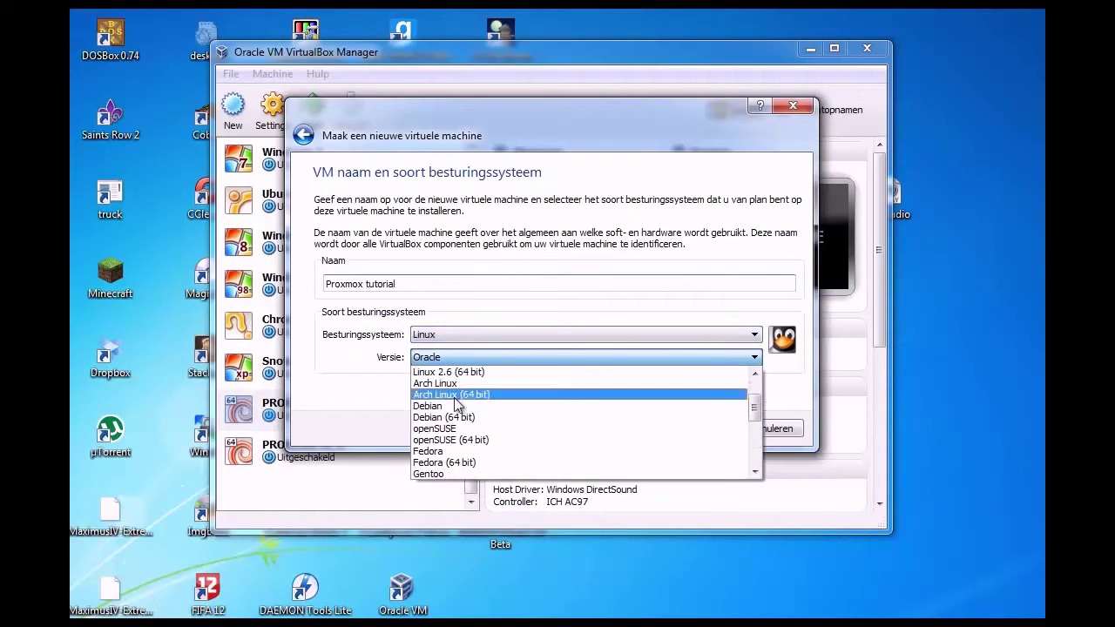
{"action": "left_click", "coordinate": [475, 419]}
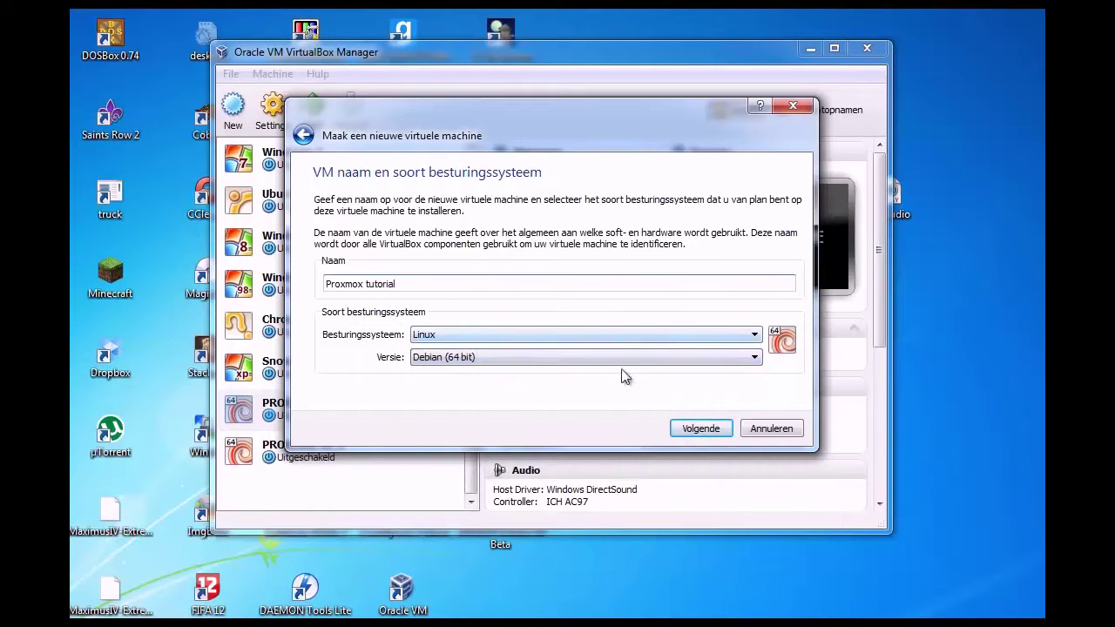
{"action": "left_click", "coordinate": [689, 425]}
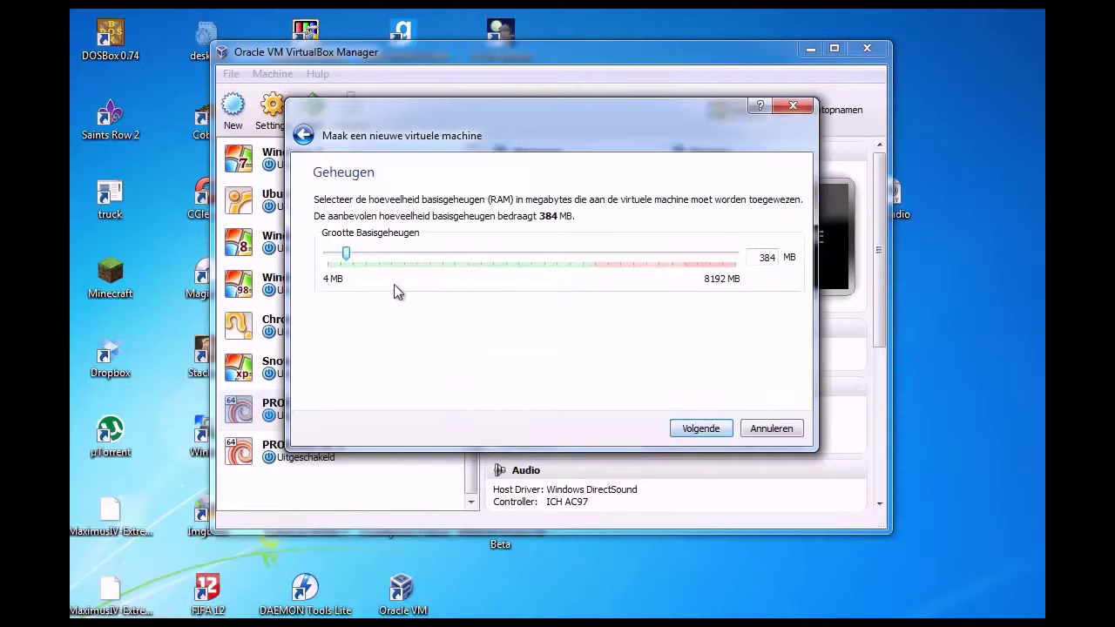
Set the base memory slider to 5234 MB and proceed to the hard disk page
{"action": "left_click_drag", "start_coordinate": [346, 253], "coordinate": [587, 249]}
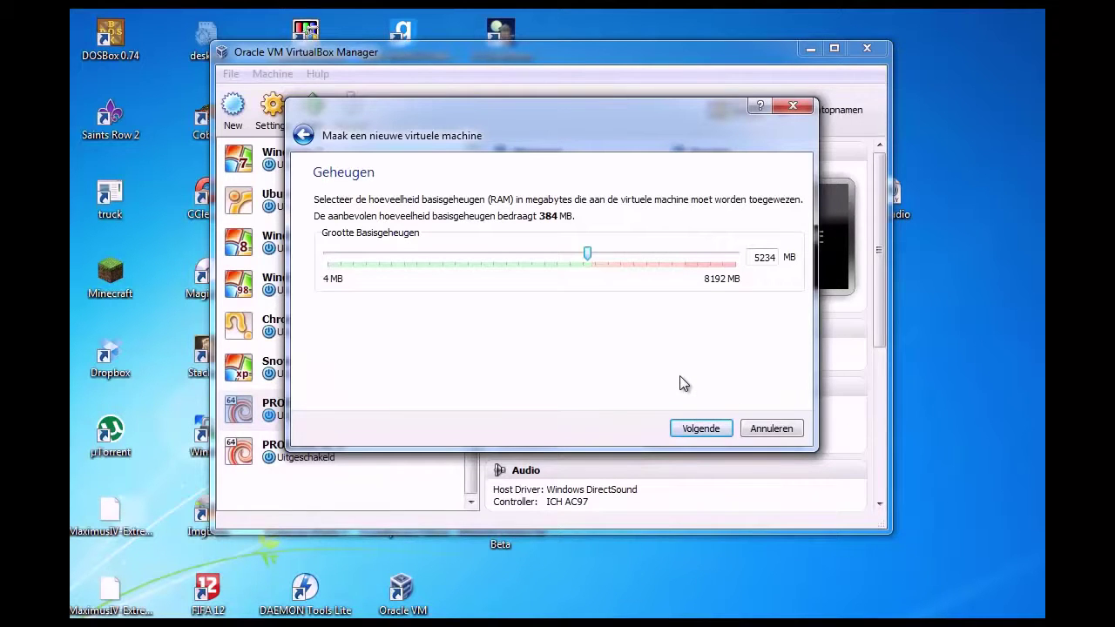
{"action": "left_click", "coordinate": [711, 428]}
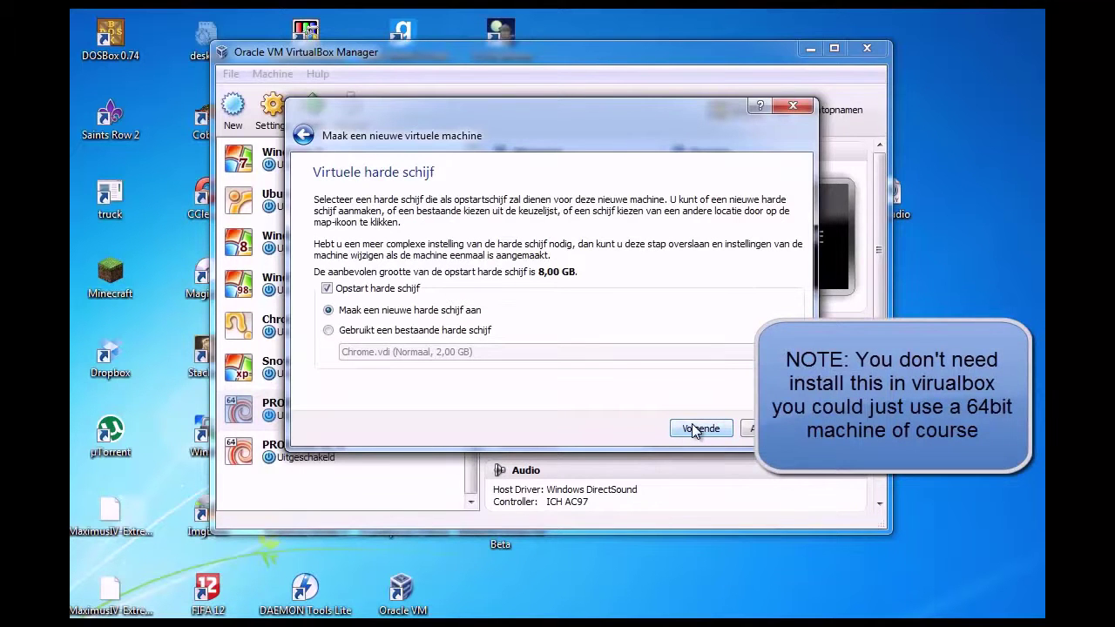
Create a new 8,00 GB dynamically allocated VDI disk and finish creating the VM
{"action": "left_click", "coordinate": [692, 425]}
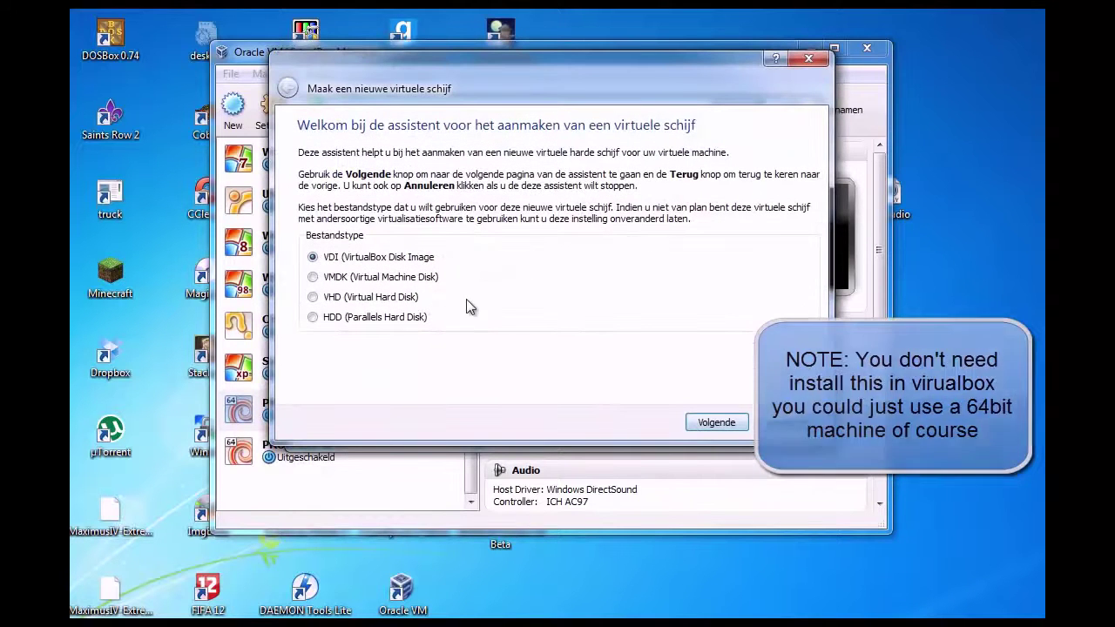
{"action": "left_click", "coordinate": [704, 427]}
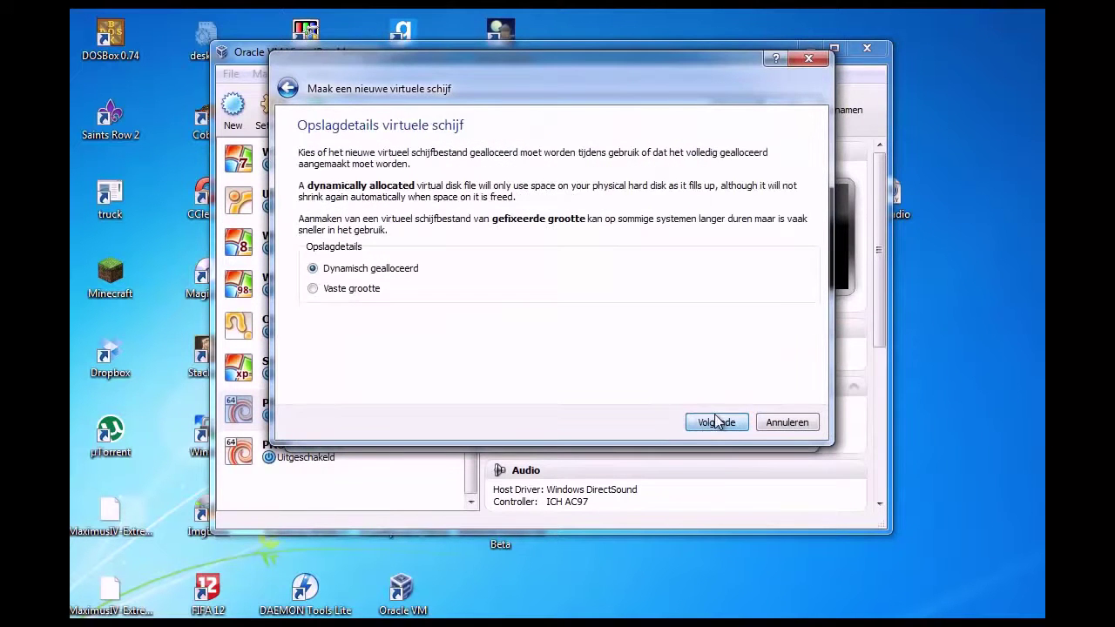
{"action": "left_click", "coordinate": [719, 423]}
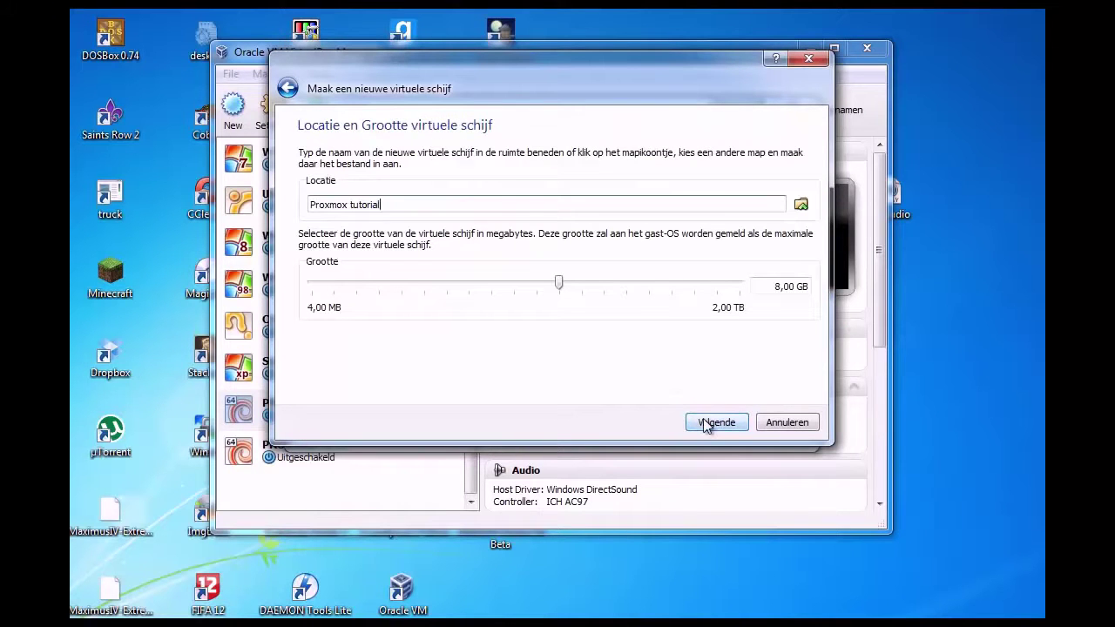
{"action": "left_click", "coordinate": [708, 424]}
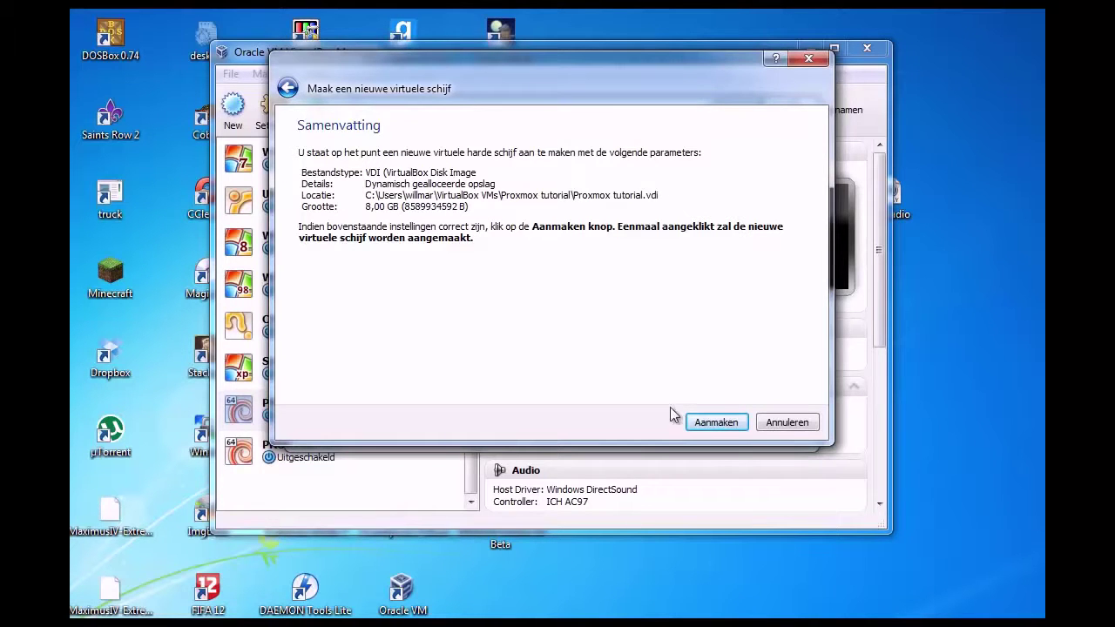
{"action": "left_click", "coordinate": [711, 426]}
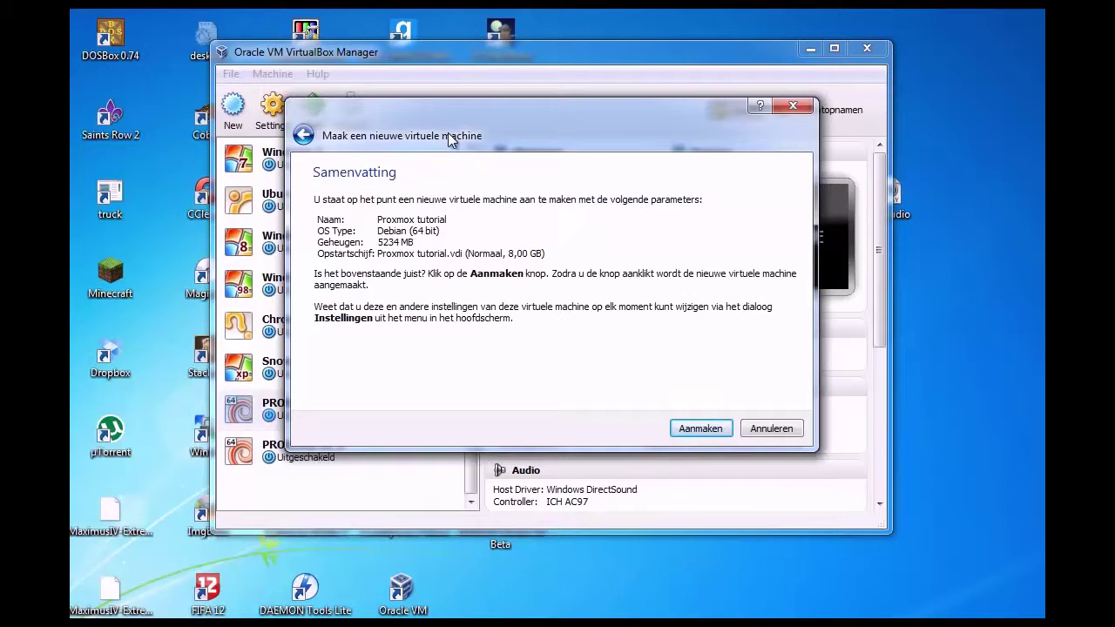
{"action": "left_click", "coordinate": [699, 429]}
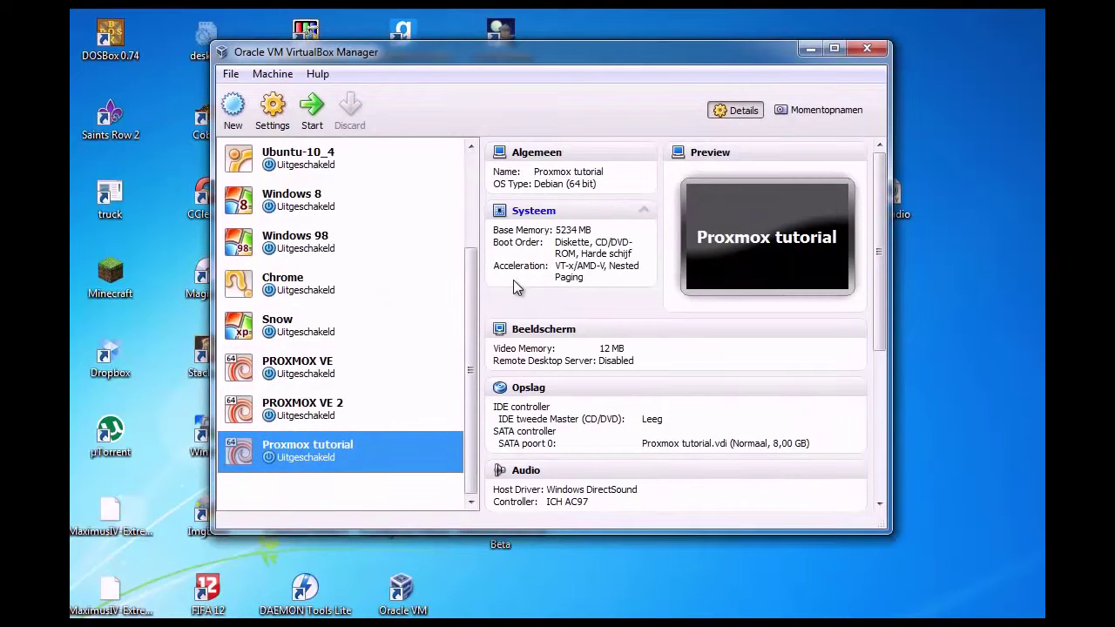
Open the Proxmox tutorial VM's settings and enable PAE/NX under Systeem > Processor
{"action": "right_click", "coordinate": [319, 446]}
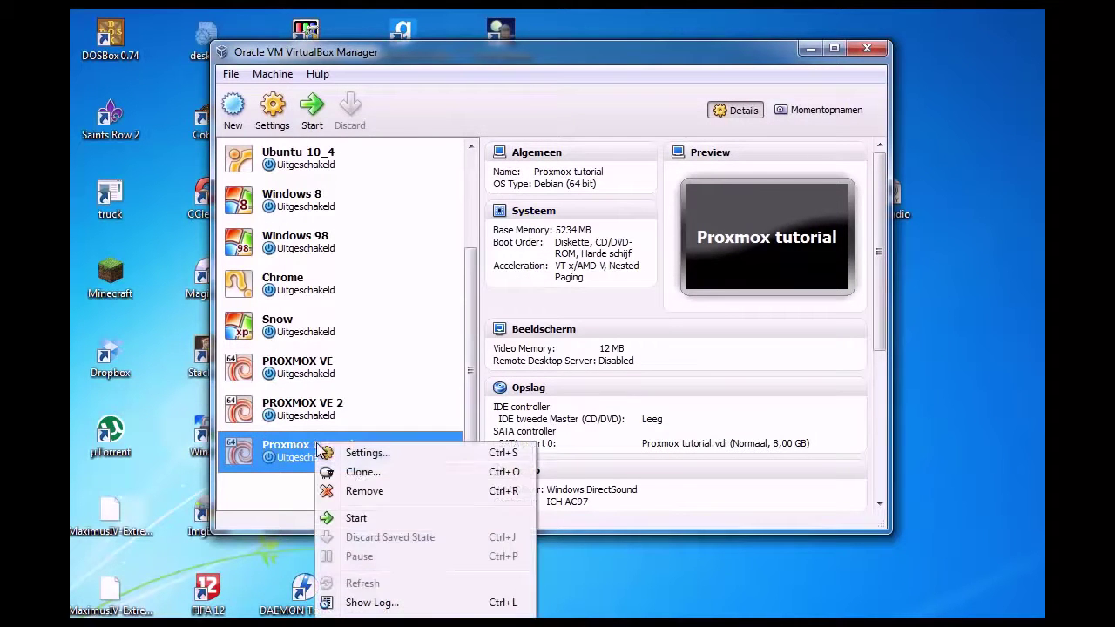
{"action": "left_click", "coordinate": [369, 452]}
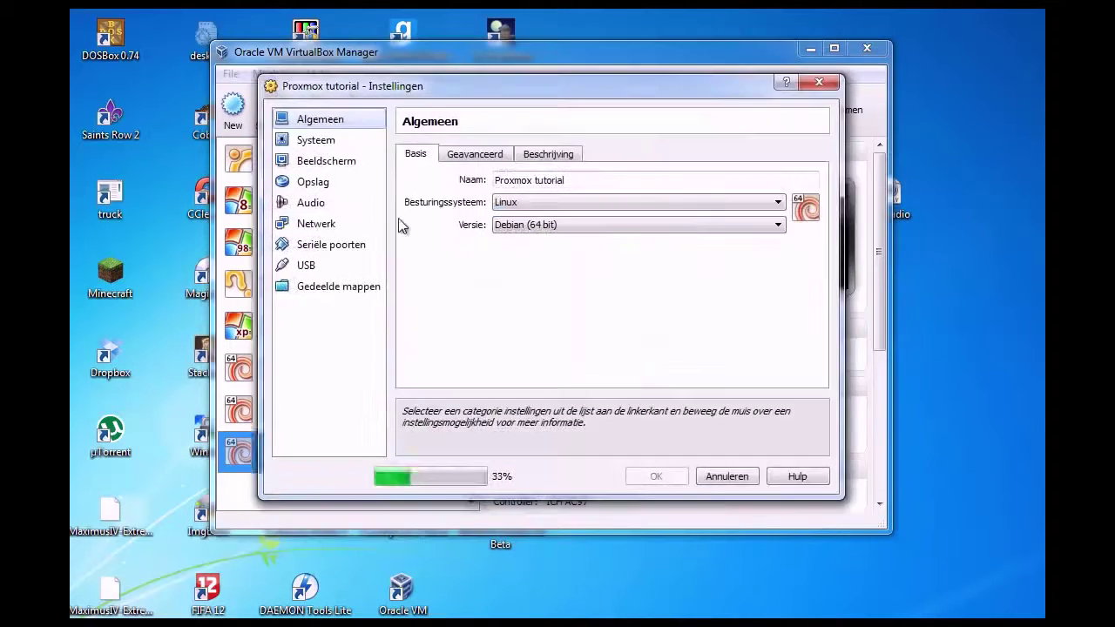
{"action": "left_click", "coordinate": [336, 144]}
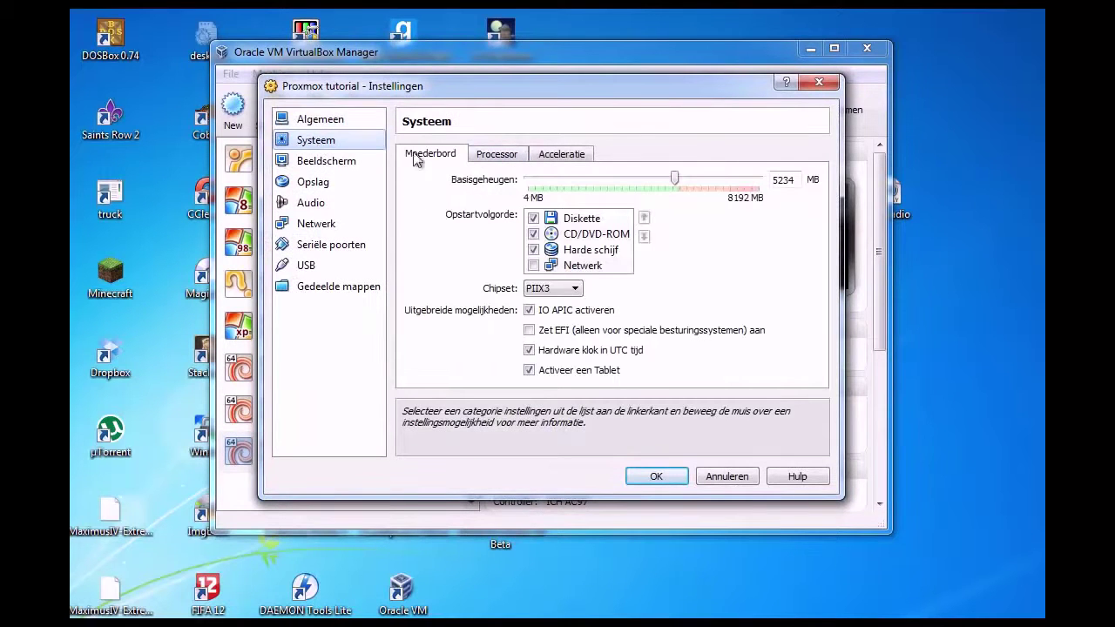
{"action": "left_click", "coordinate": [497, 155]}
{"action": "left_click", "coordinate": [530, 254]}
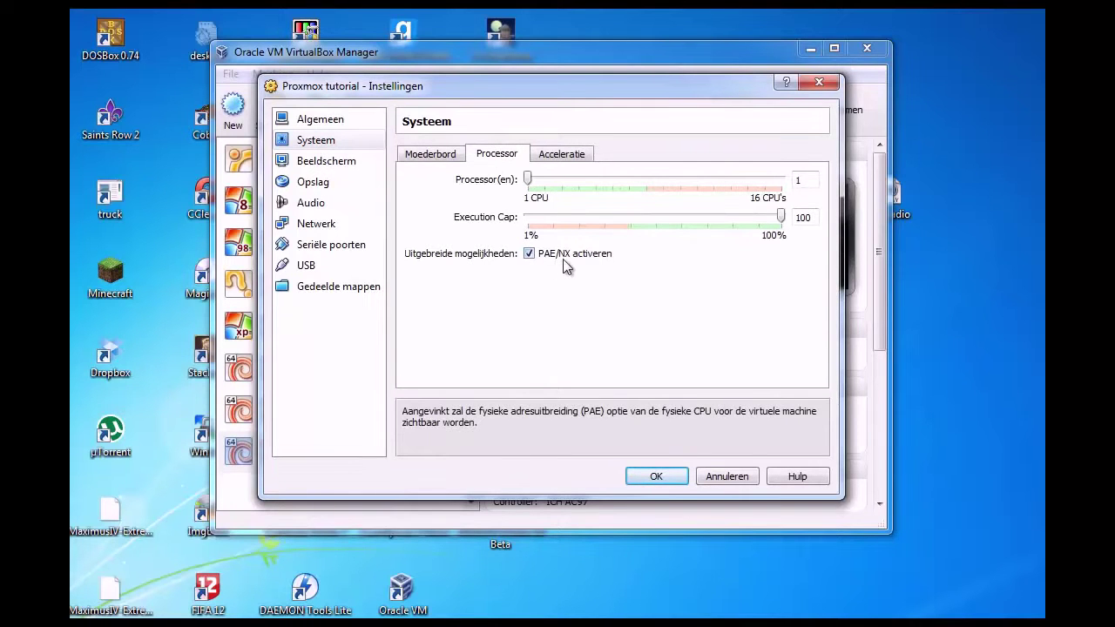
{"action": "left_click", "coordinate": [588, 157]}
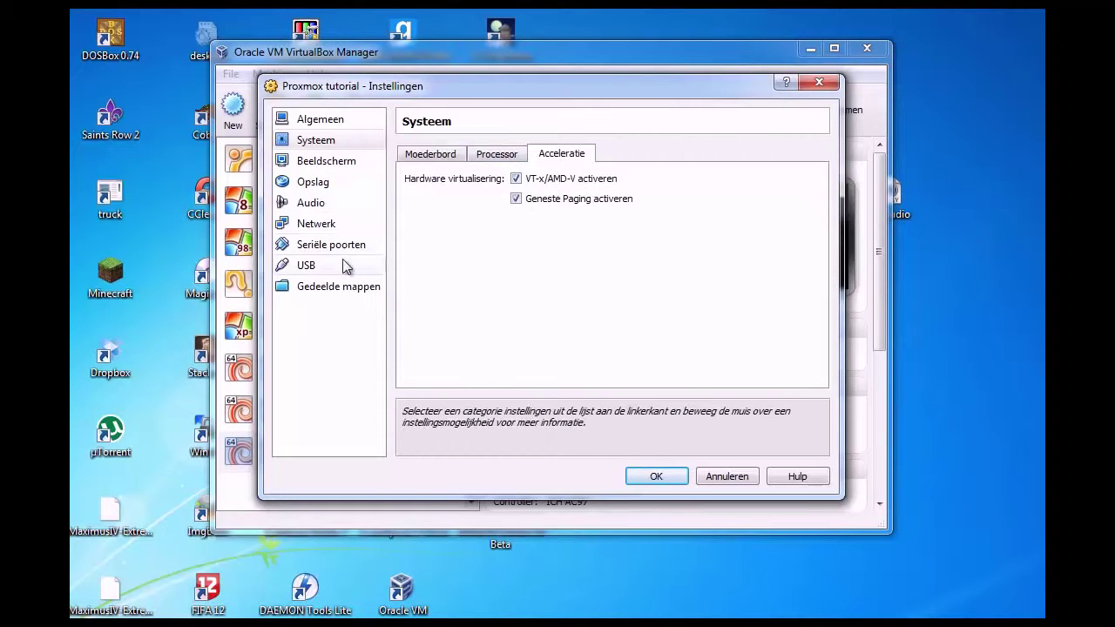
Insert proxmox-ve_2.1-f9b0f63a-26.iso into the VM's empty IDE CD/DVD drive under Opslag
{"action": "left_click", "coordinate": [321, 183]}
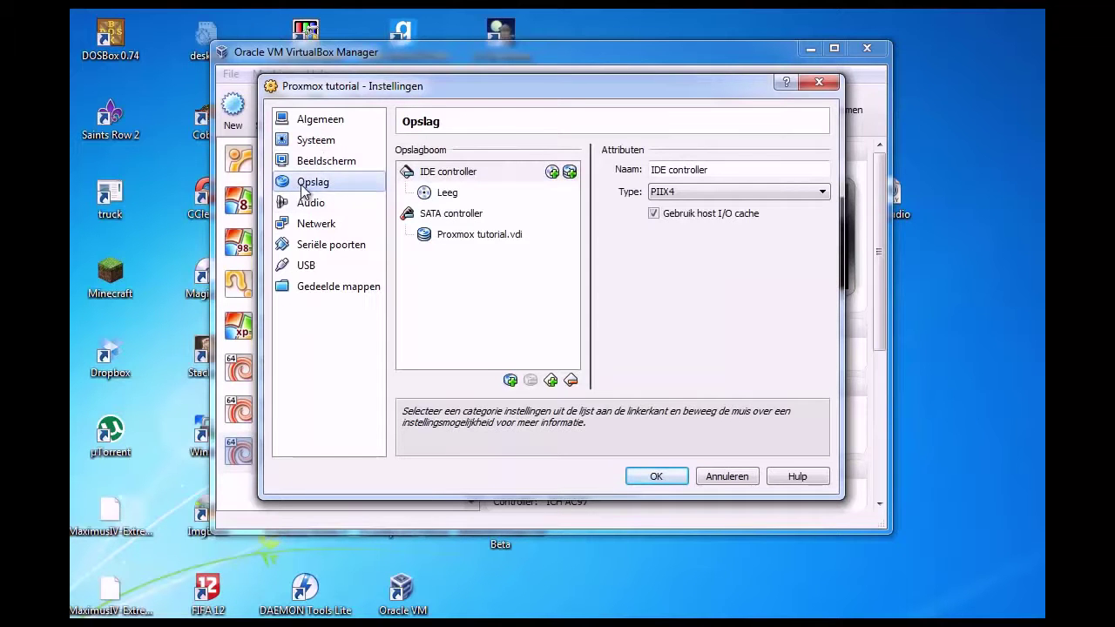
{"action": "left_click", "coordinate": [448, 196]}
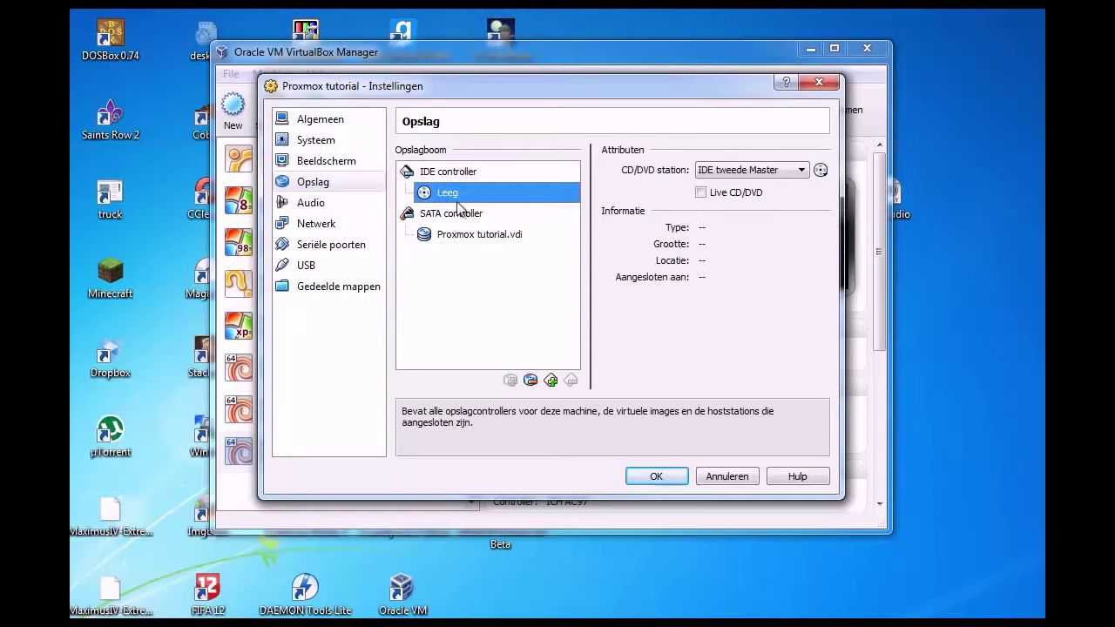
{"action": "left_click", "coordinate": [819, 170]}
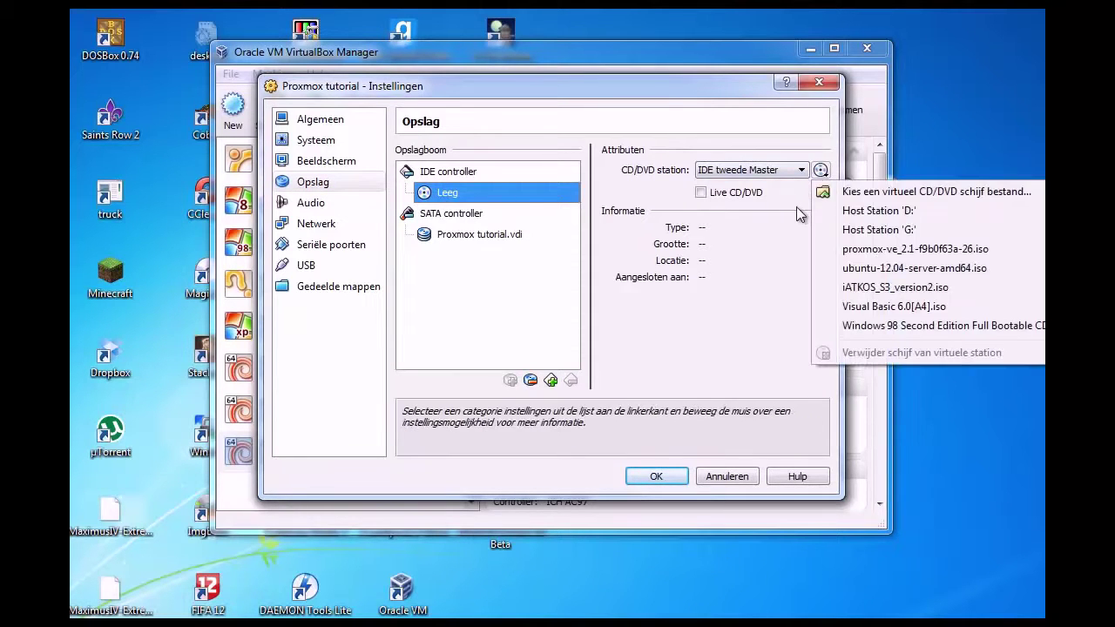
{"action": "left_click", "coordinate": [841, 250]}
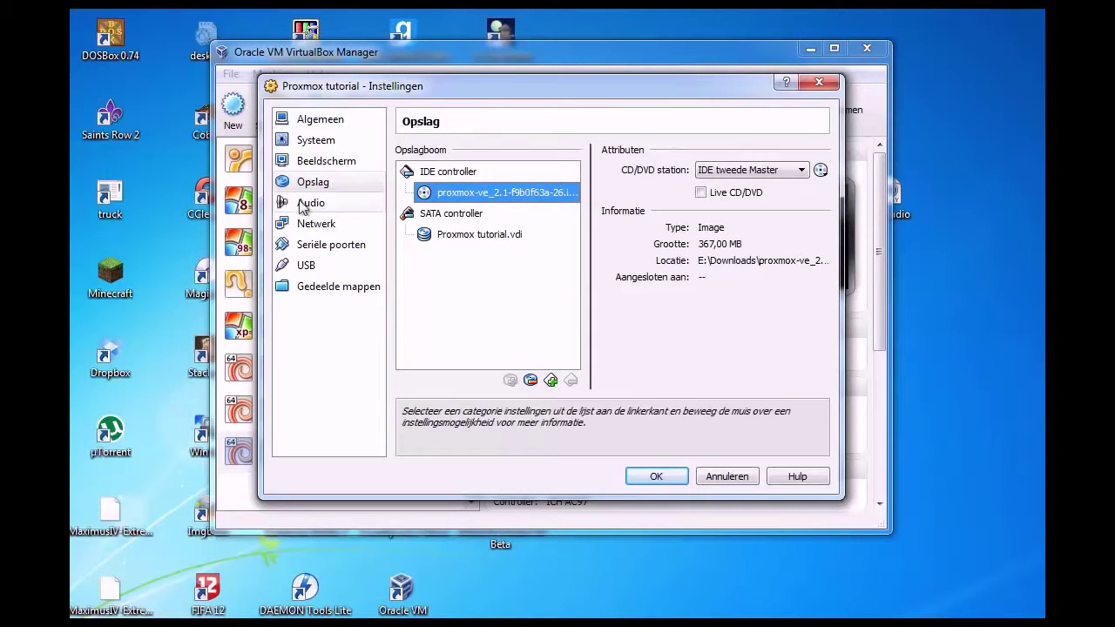
{"action": "left_click", "coordinate": [316, 228]}
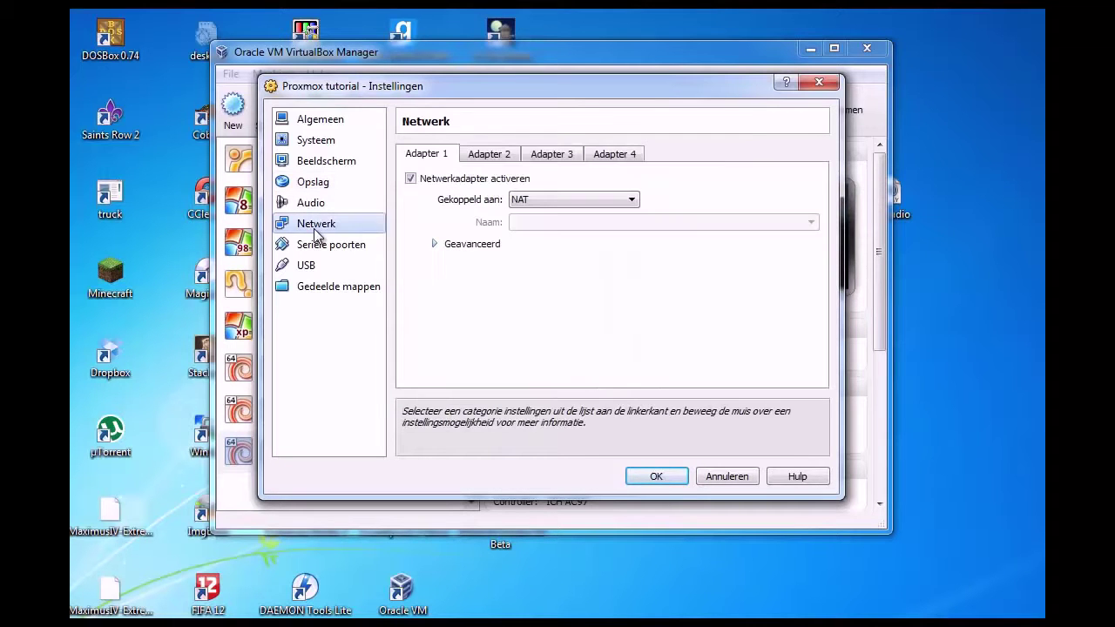
Attach adapter 1 as Netwerk bridge adapter to the Intel 82579V Gigabit connection and save the settings
{"action": "left_click", "coordinate": [560, 204]}
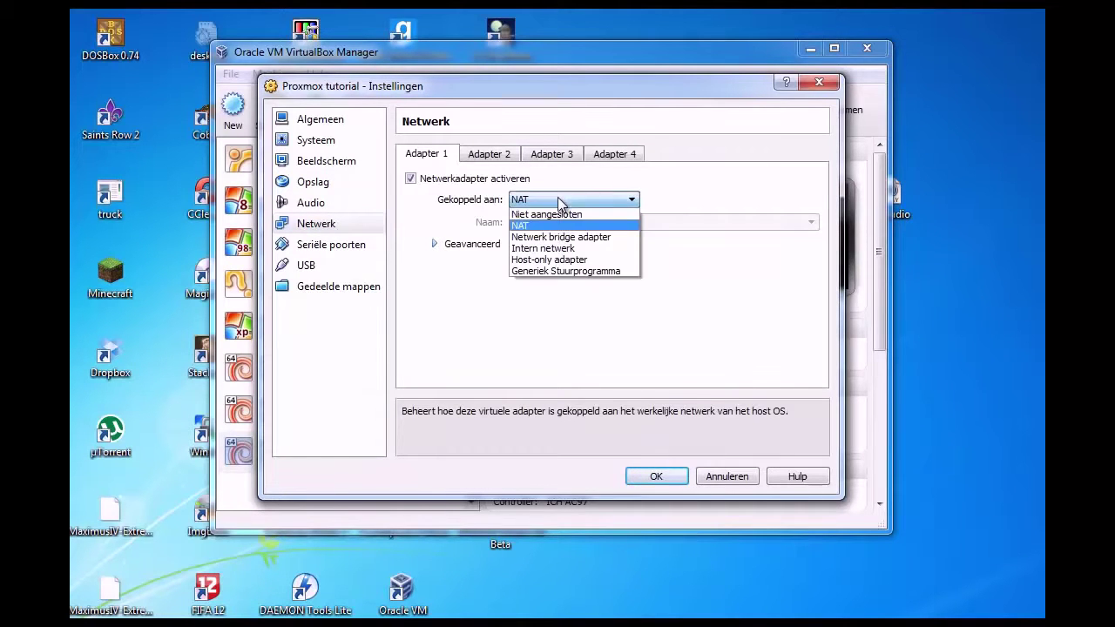
{"action": "left_click", "coordinate": [559, 236]}
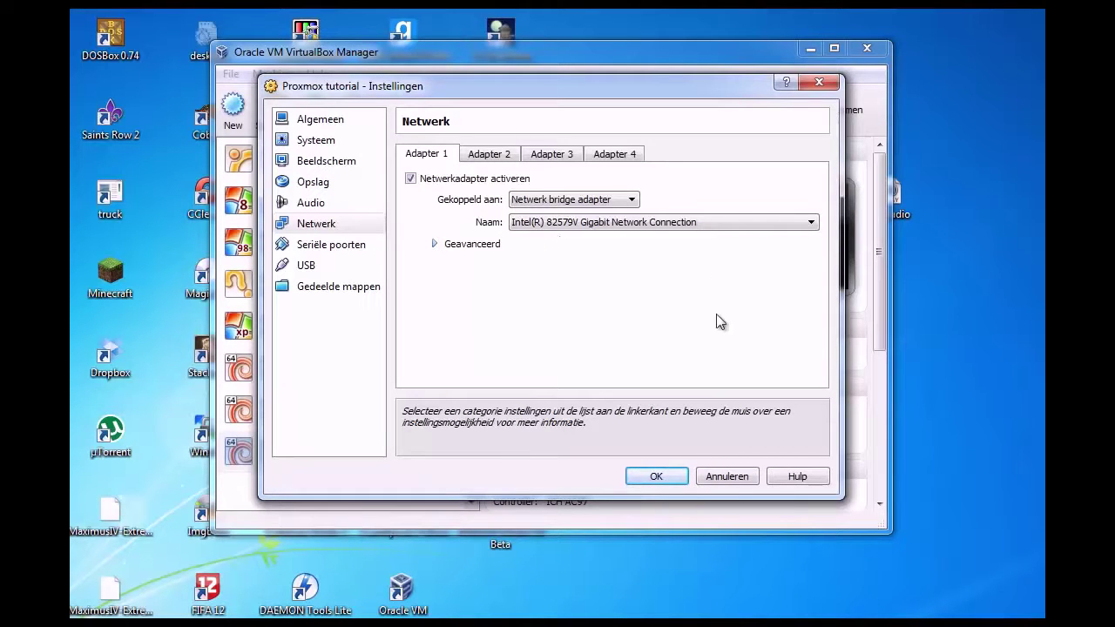
{"action": "left_click", "coordinate": [511, 243]}
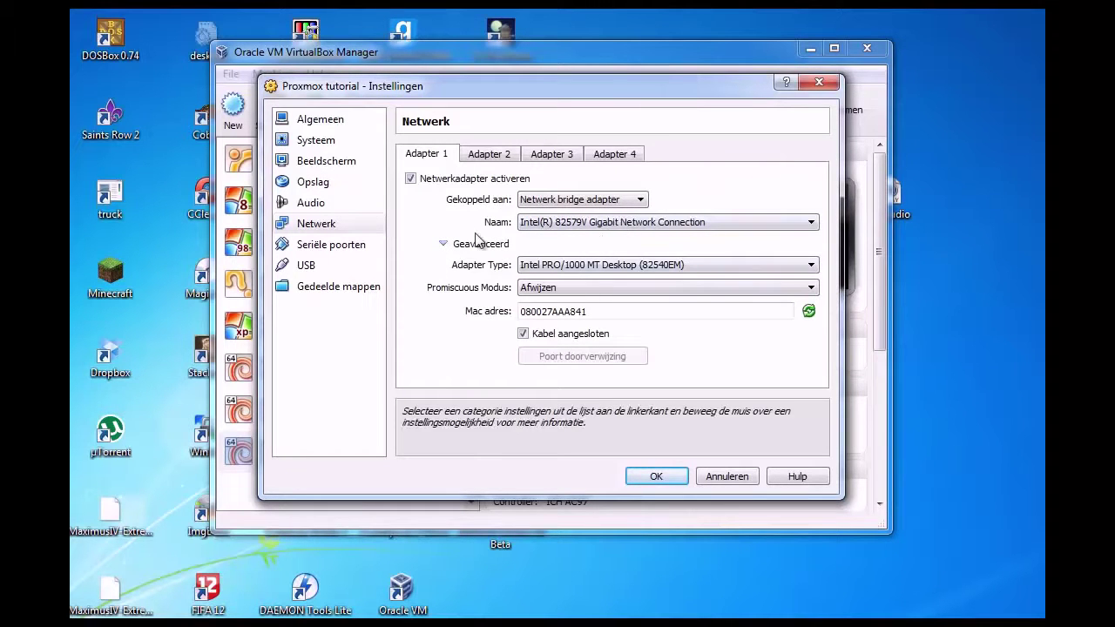
{"action": "left_click", "coordinate": [477, 245]}
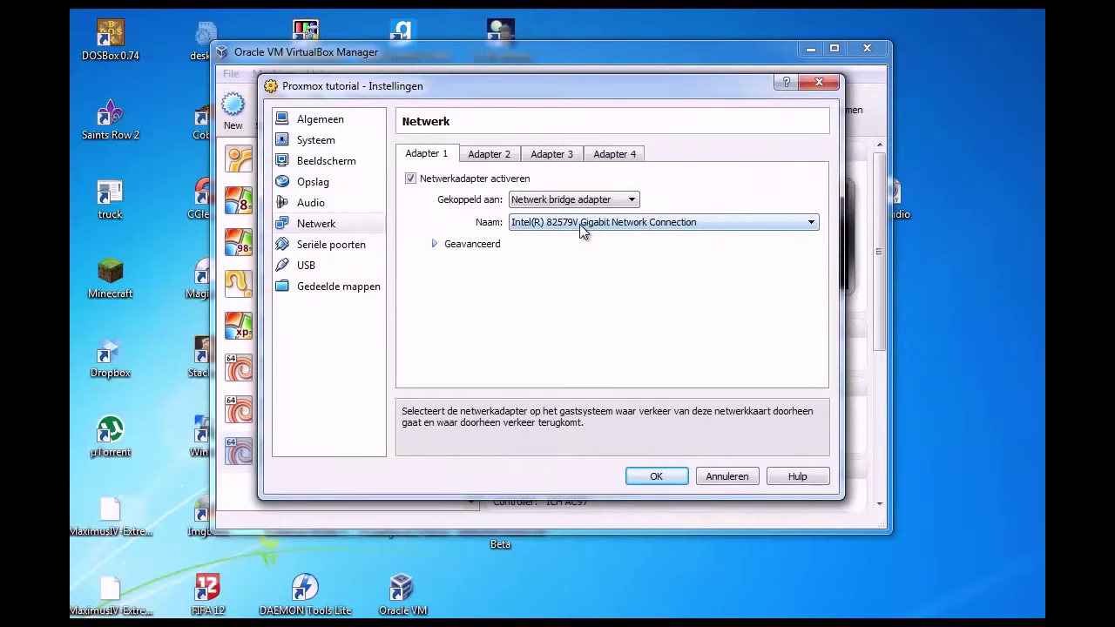
{"action": "left_click", "coordinate": [655, 477]}
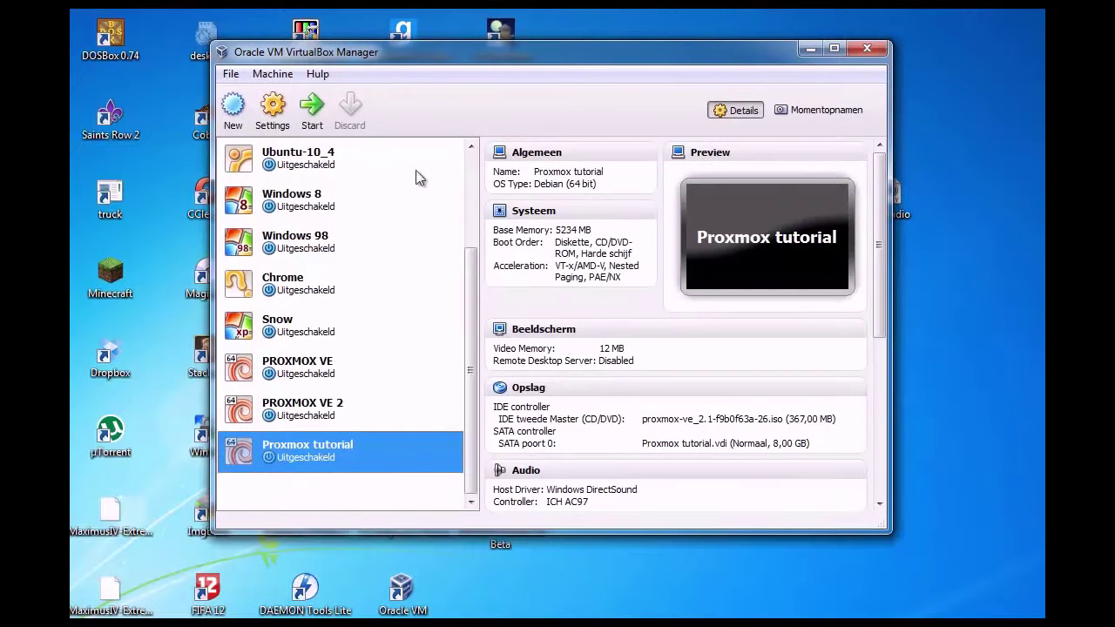
Start the Proxmox tutorial VM, let it capture mouse and keyboard, and boot the installer
{"action": "left_click", "coordinate": [313, 109]}
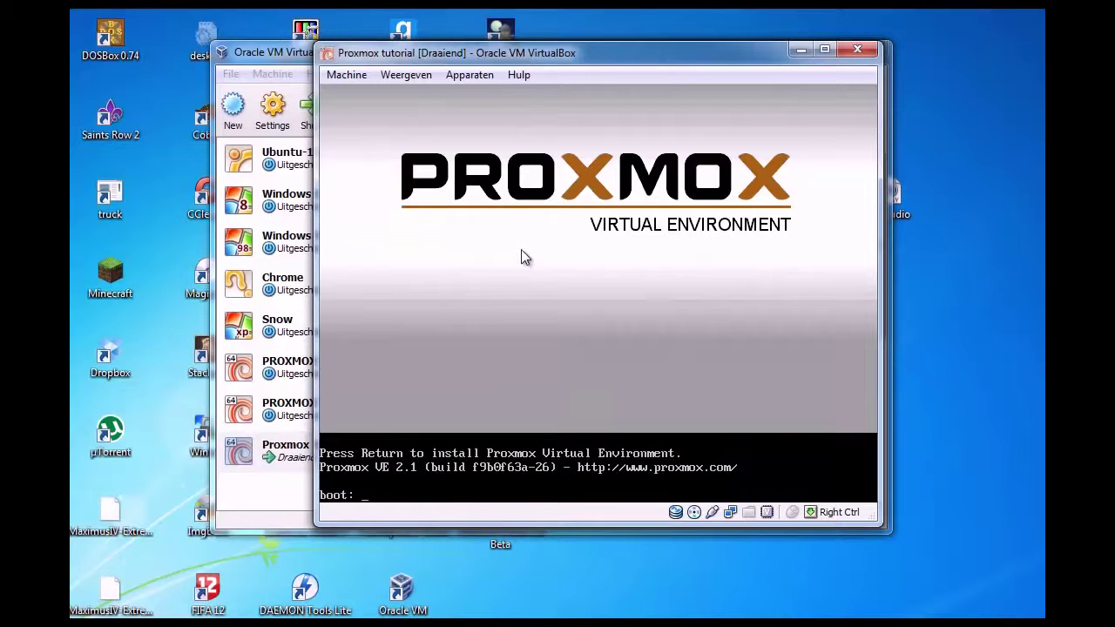
{"action": "left_click", "coordinate": [536, 289]}
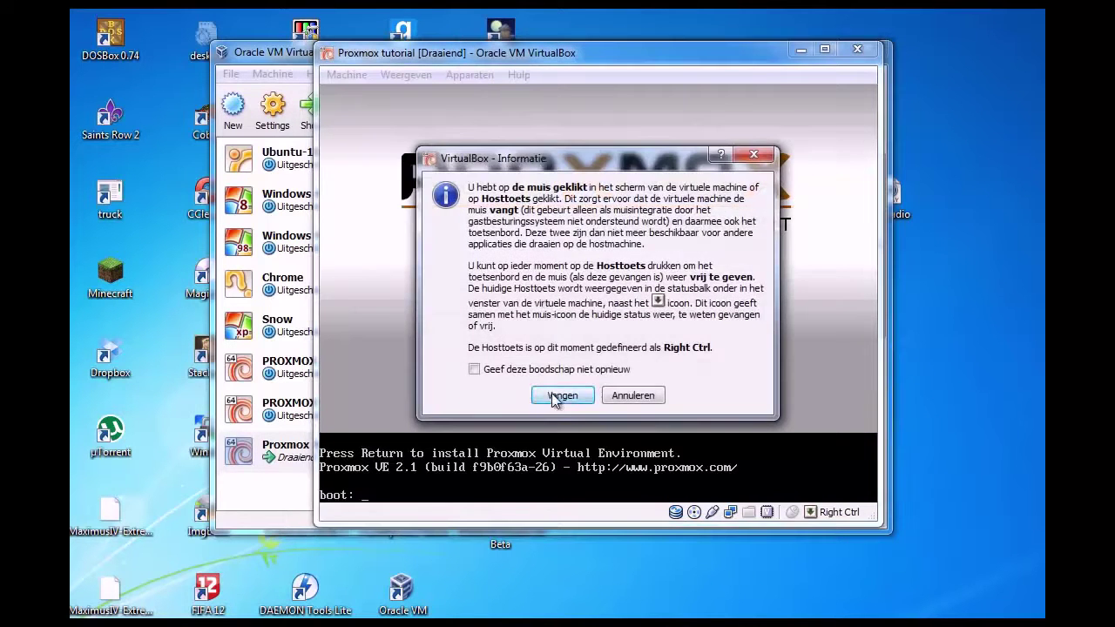
{"action": "left_click", "coordinate": [551, 396]}
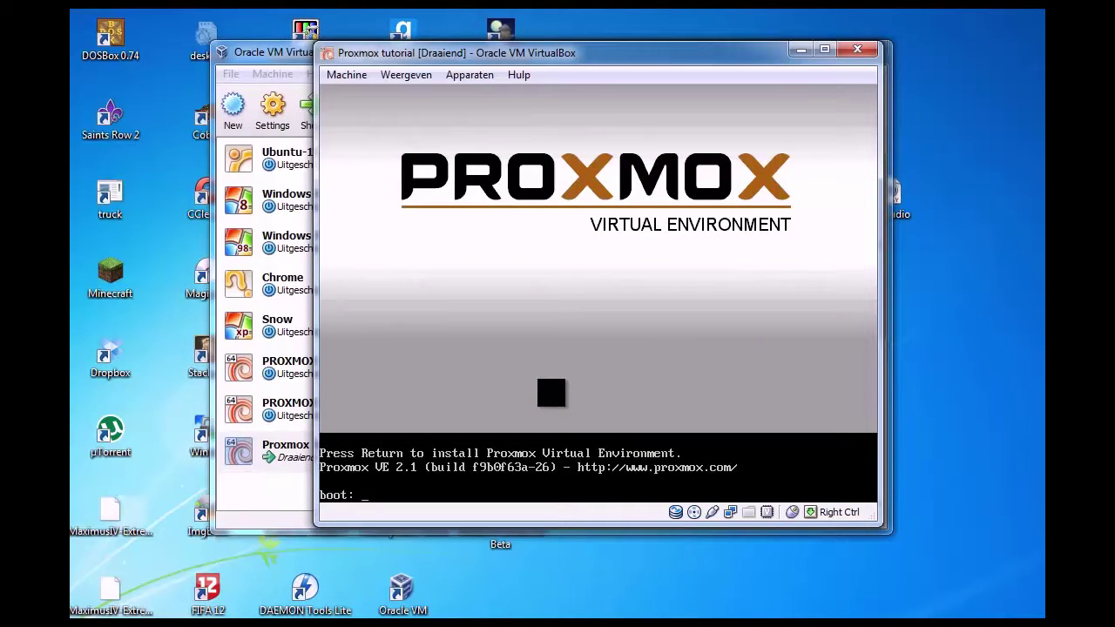
{"action": "key", "text": "Return"}
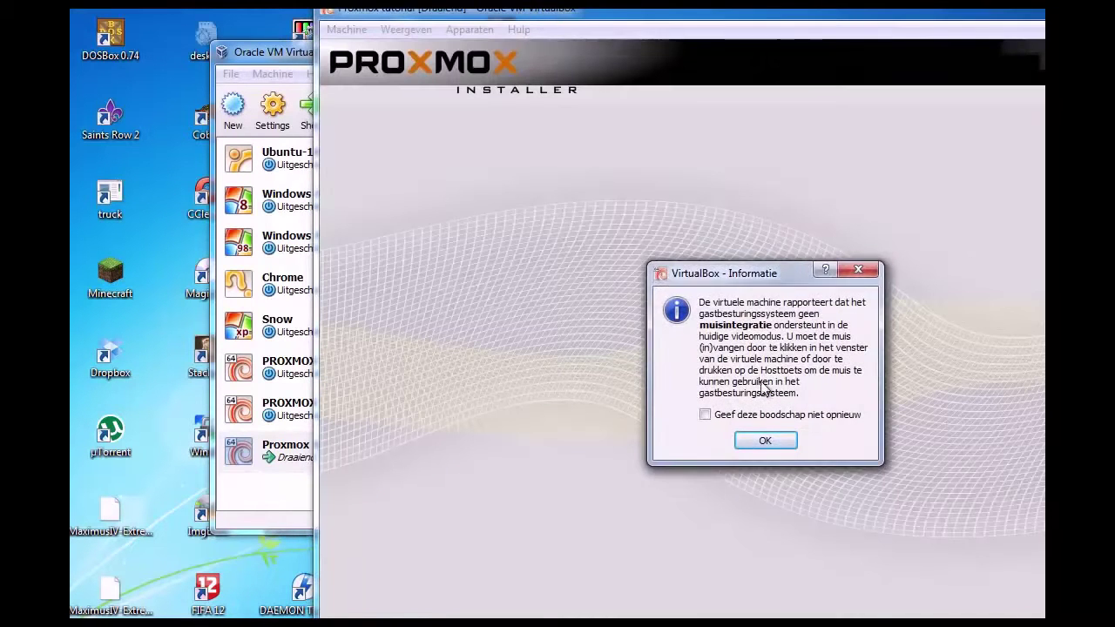
Dismiss the mouse-integration notice and agree to the Proxmox license to reach the overview
{"action": "left_click", "coordinate": [765, 440]}
{"action": "left_click_drag", "start_coordinate": [595, 10], "coordinate": [398, 0]}
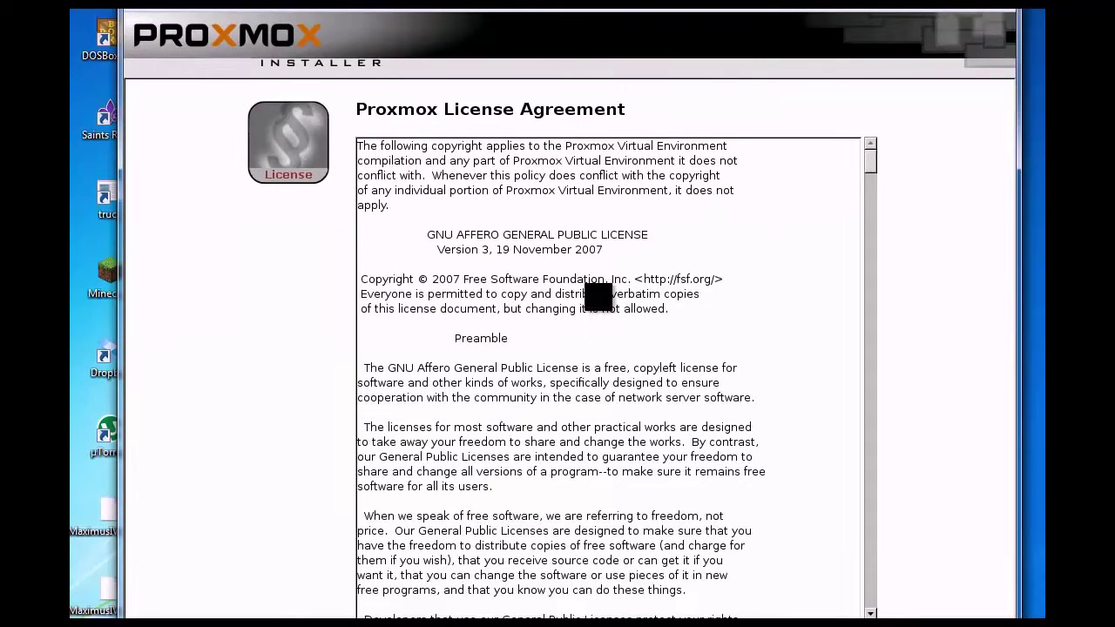
{"action": "scroll", "coordinate": [597, 295], "scroll_direction": "down", "scroll_amount": 9}
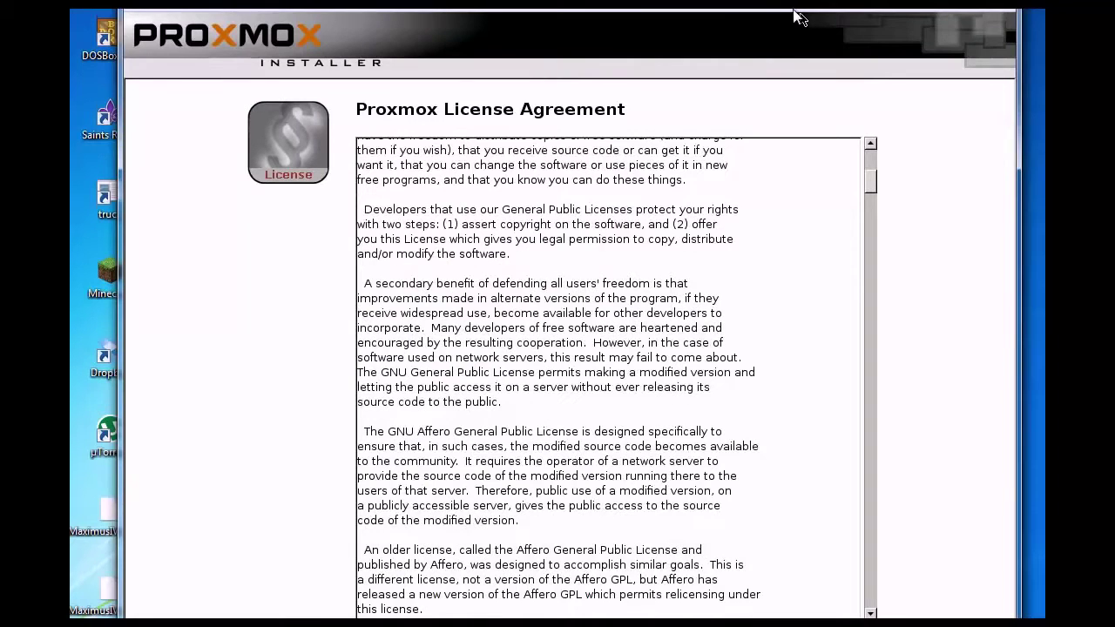
{"action": "left_click_drag", "start_coordinate": [791, 4], "coordinate": [792, 0]}
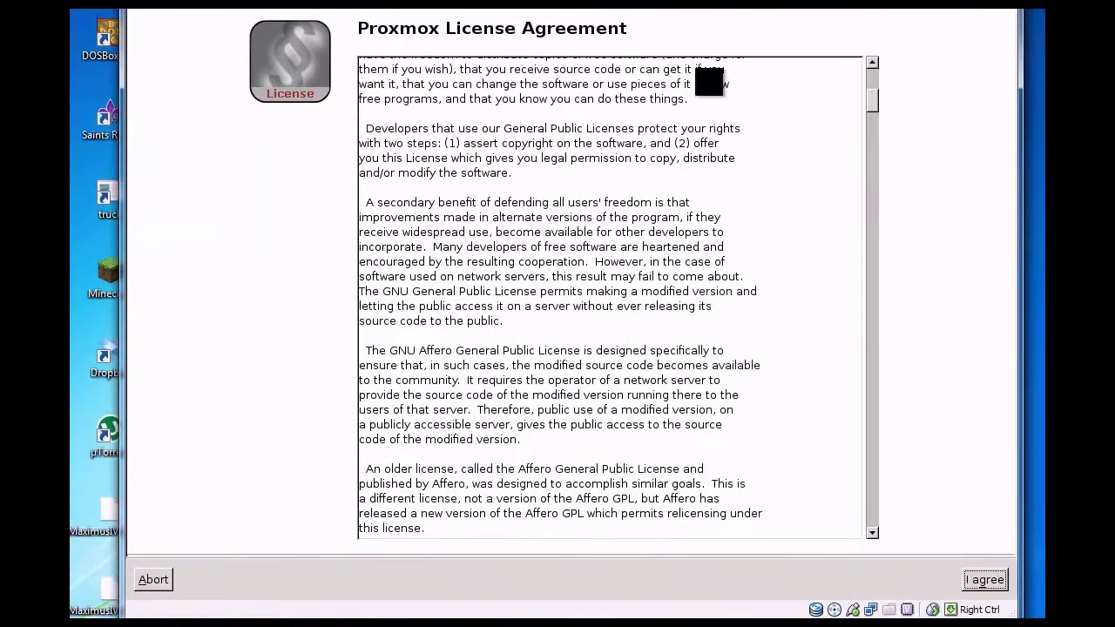
{"action": "left_click", "coordinate": [991, 577]}
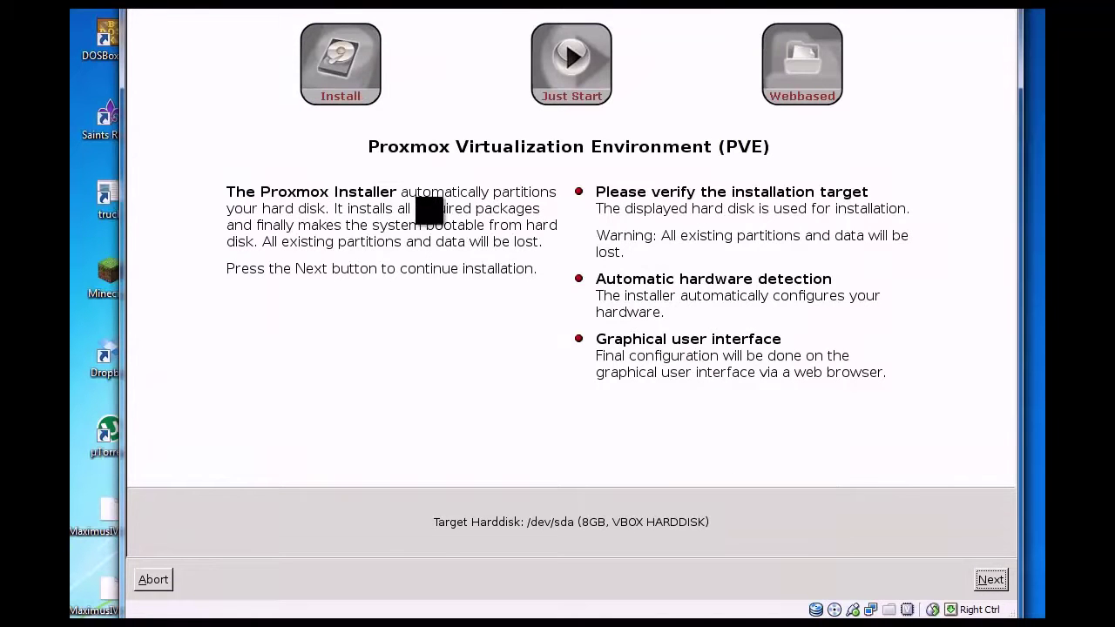
Accept the overview and Netherlands location defaults, then enter the admin password
{"action": "left_click", "coordinate": [991, 579]}
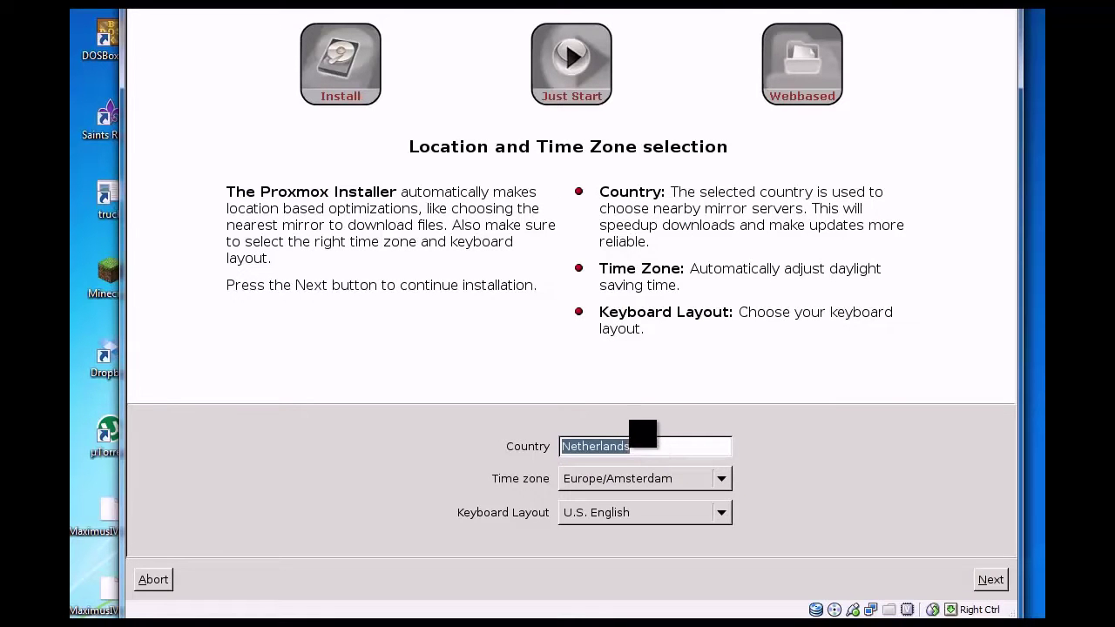
{"action": "left_click", "coordinate": [988, 578]}
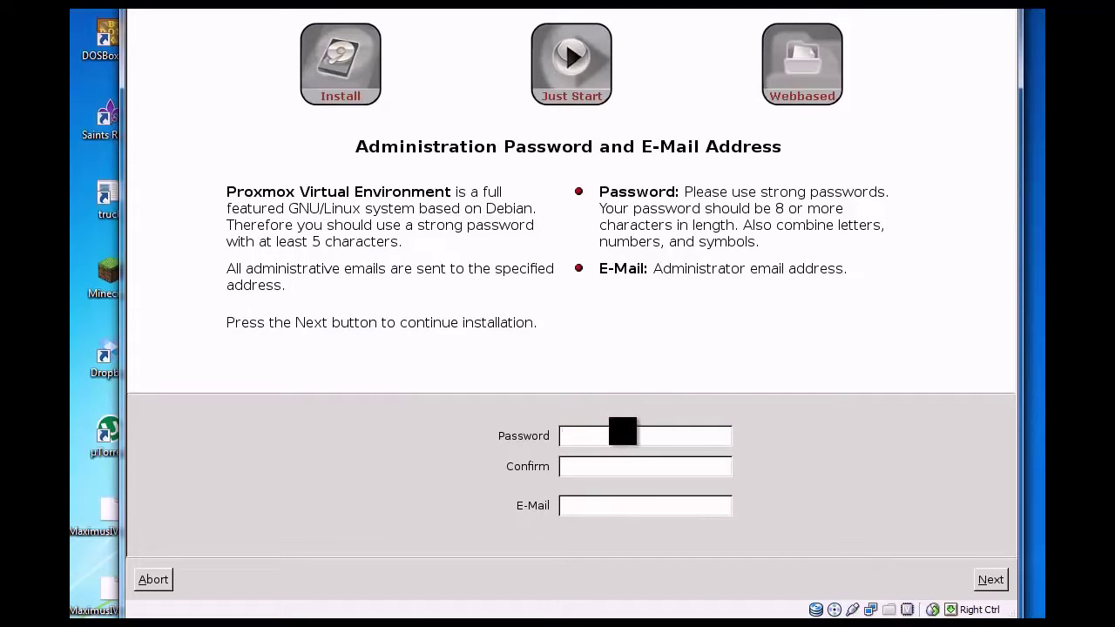
{"action": "type", "text": "*********"}
{"action": "key", "text": "BackSpace"}
{"action": "key", "text": "BackSpace"}
{"action": "key", "text": "BackSpace"}
{"action": "key", "text": "BackSpace"}
{"action": "type", "text": "*******"}
{"action": "key", "text": "BackSpace"}
{"action": "key", "text": "BackSpace"}
{"action": "key", "text": "BackSpace"}
{"action": "key", "text": "BackSpace"}
{"action": "key", "text": "BackSpace"}
{"action": "key", "text": "BackSpace"}
{"action": "key", "text": "BackSpace"}
{"action": "left_click_drag", "start_coordinate": [640, 435], "coordinate": [517, 430]}
{"action": "type", "text": "***"}
Confirm the admin password, enter the admin e-mail address, and continue to network configuration
{"action": "key", "text": "BackSpace"}
{"action": "key", "text": "BackSpace"}
{"action": "key", "text": "BackSpace"}
{"action": "type", "text": "*******"}
{"action": "key", "text": "Tab"}
{"action": "type", "text": "*******wil"}
{"action": "key", "text": "BackSpace"}
{"action": "key", "text": "BackSpace"}
{"action": "key", "text": "BackSpace"}
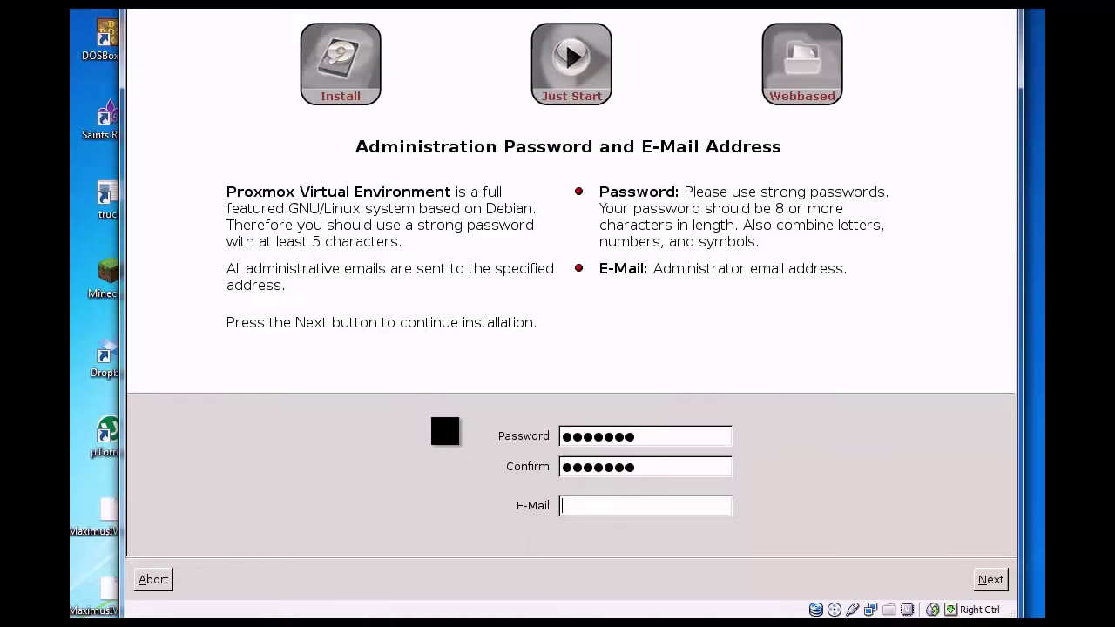
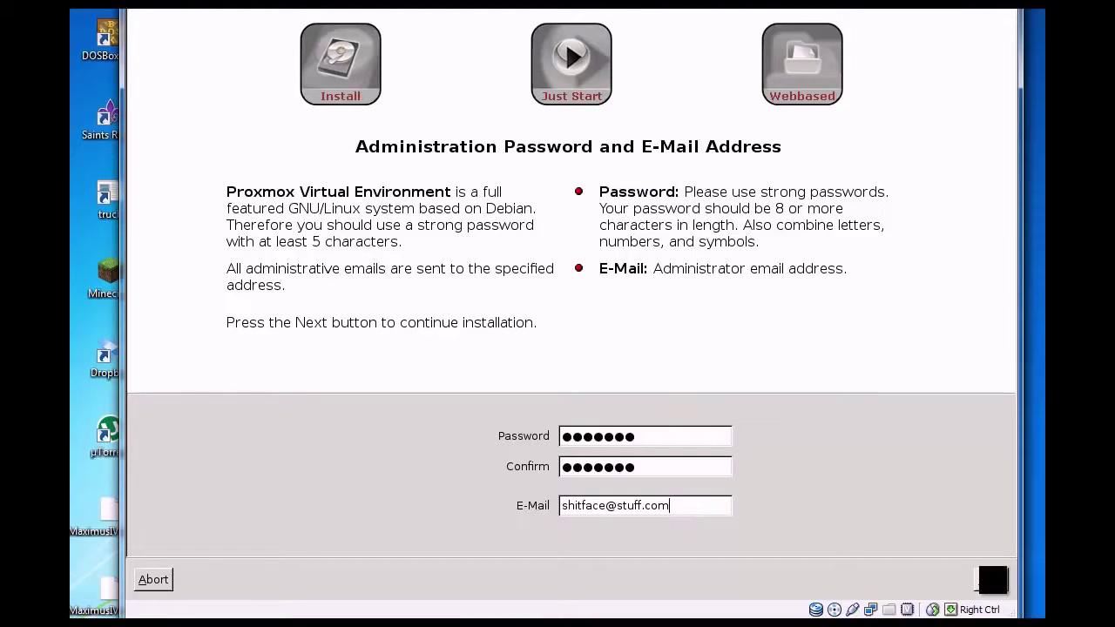
{"action": "left_click", "coordinate": [992, 580]}
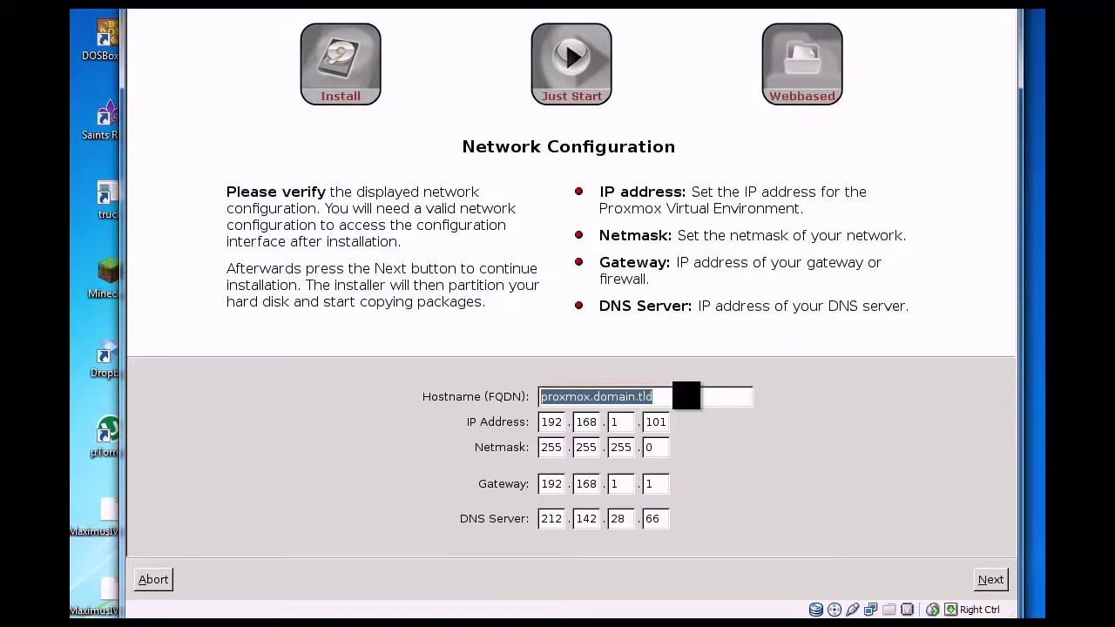
Set the hostname to youtubeproxmox.local and the IP address to 192.168.1.145
{"action": "type", "text": "youtu"}
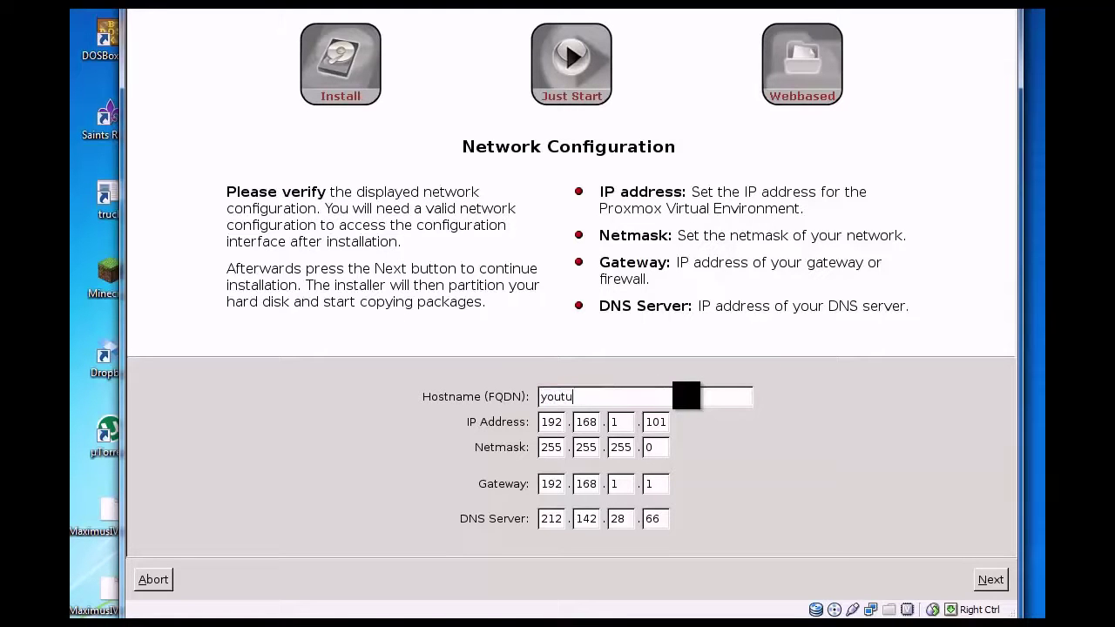
{"action": "type", "text": "beproxmox.local"}
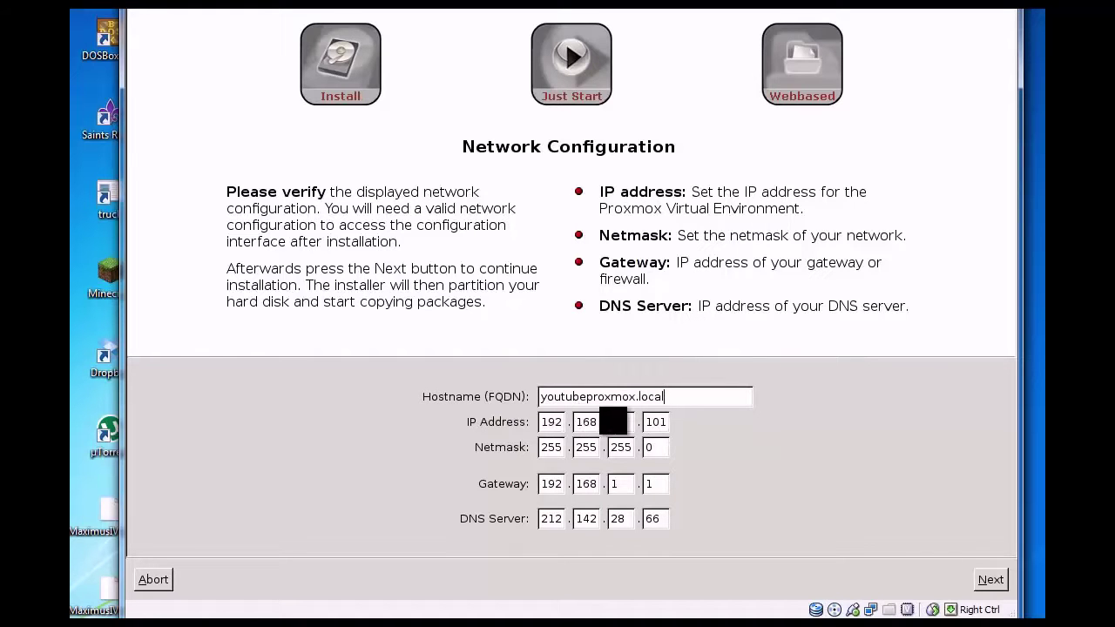
{"action": "left_click", "coordinate": [660, 422]}
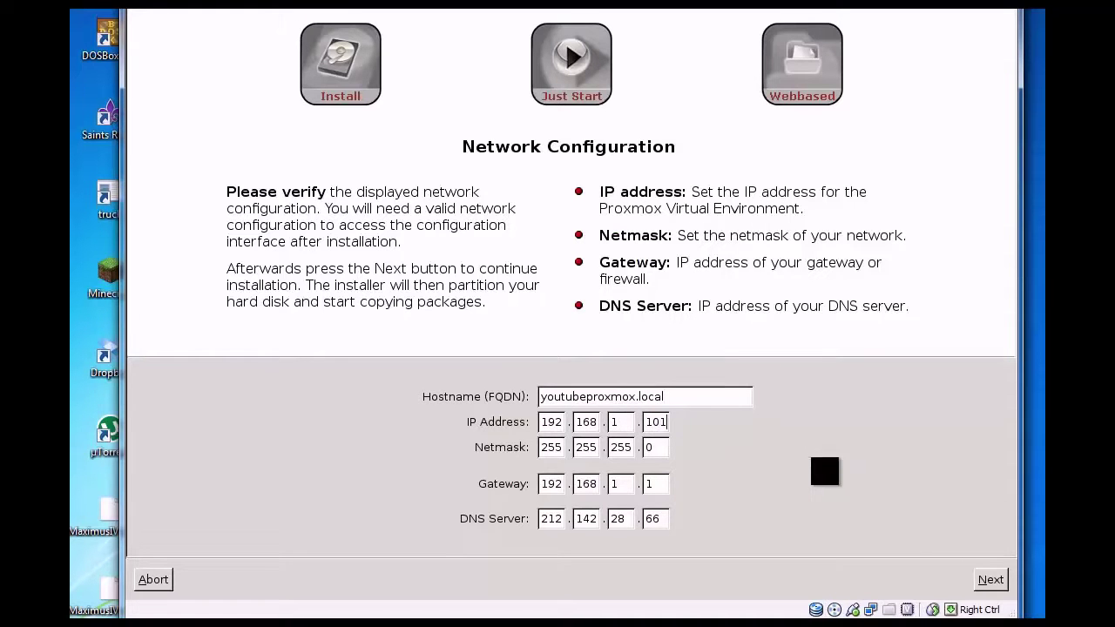
{"action": "key", "text": "BackSpace"}
{"action": "key", "text": "BackSpace"}
{"action": "type", "text": "45"}
Set the DNS server to 8.8.8.8 and start the installation
{"action": "left_click_drag", "start_coordinate": [547, 520], "coordinate": [664, 520]}
{"action": "key", "text": "BackSpace"}
{"action": "type", "text": "0"}
{"action": "left_click", "coordinate": [593, 517]}
{"action": "left_click", "coordinate": [563, 517]}
{"action": "key", "text": "BackSpace"}
{"action": "key", "text": "BackSpace"}
{"action": "key", "text": "BackSpace"}
{"action": "type", "text": "8.8.8.8"}
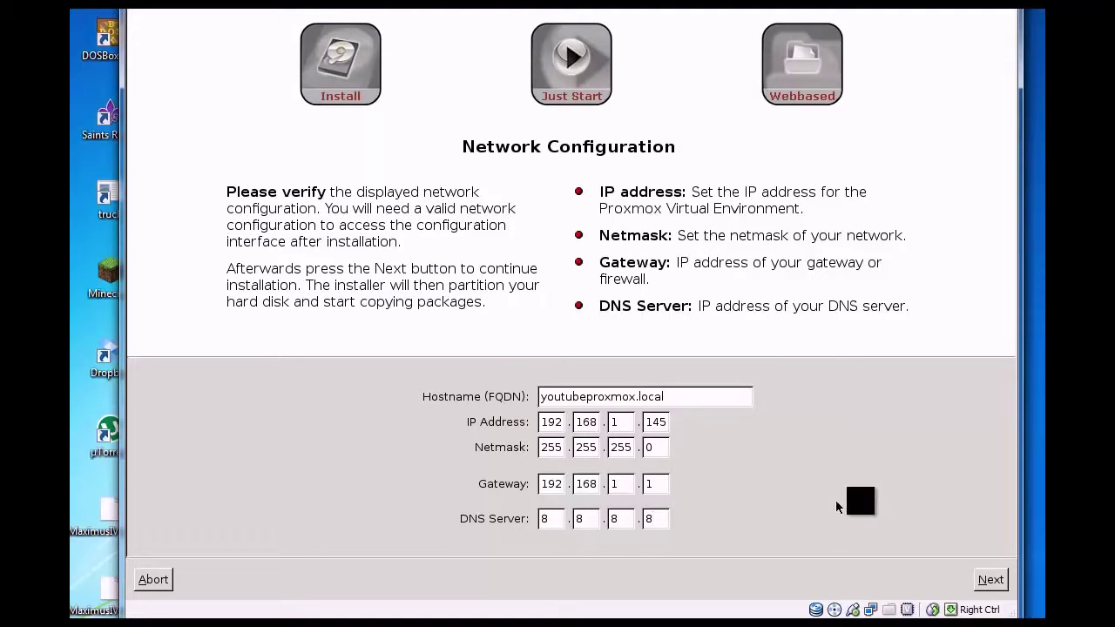
{"action": "left_click", "coordinate": [993, 579]}
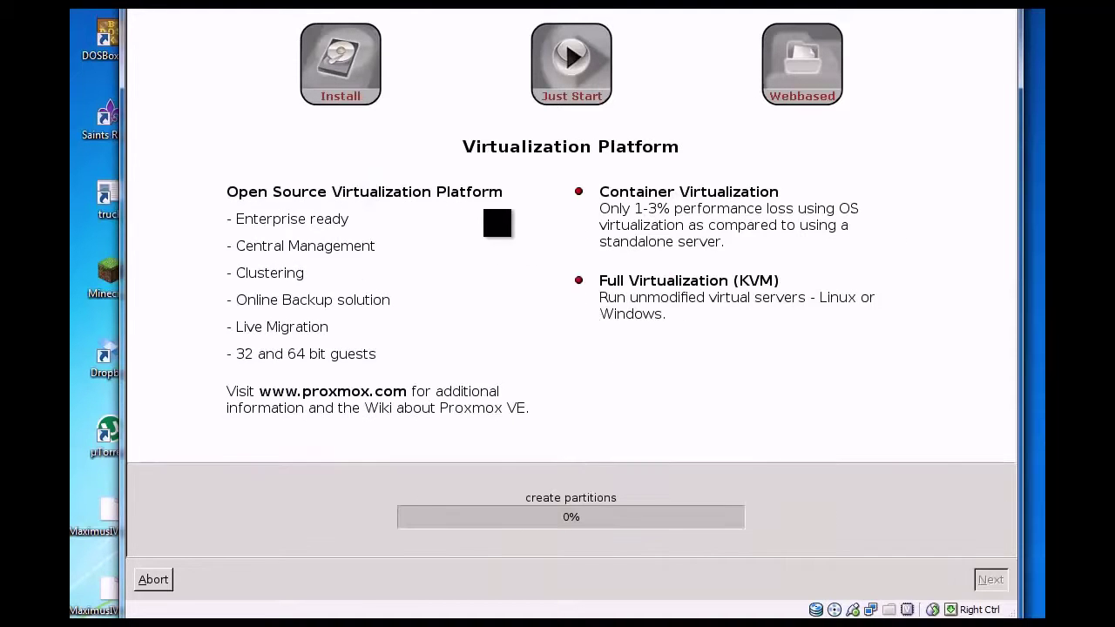